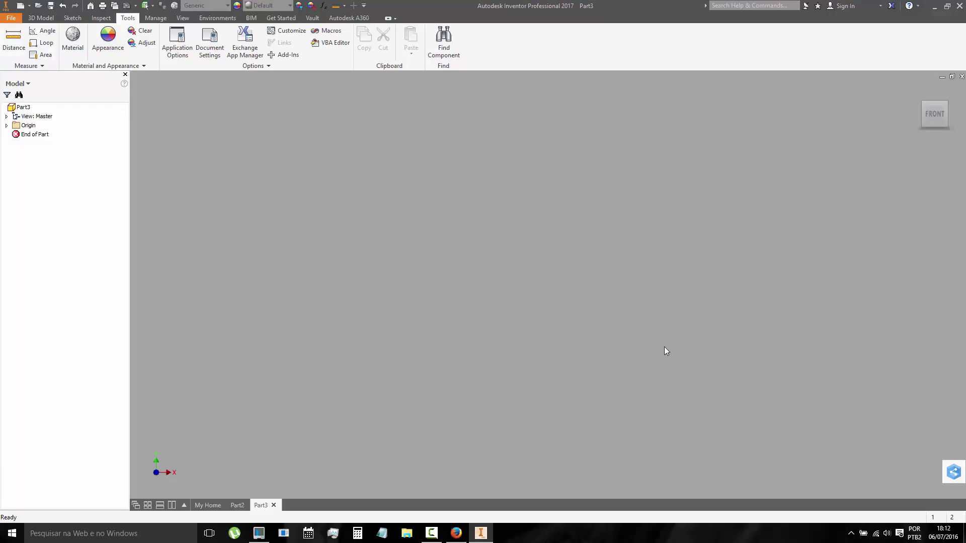
- On the 3D Model tab, turn the Plastic Part panel off and back on so Grill shows
left_click(41, 18)
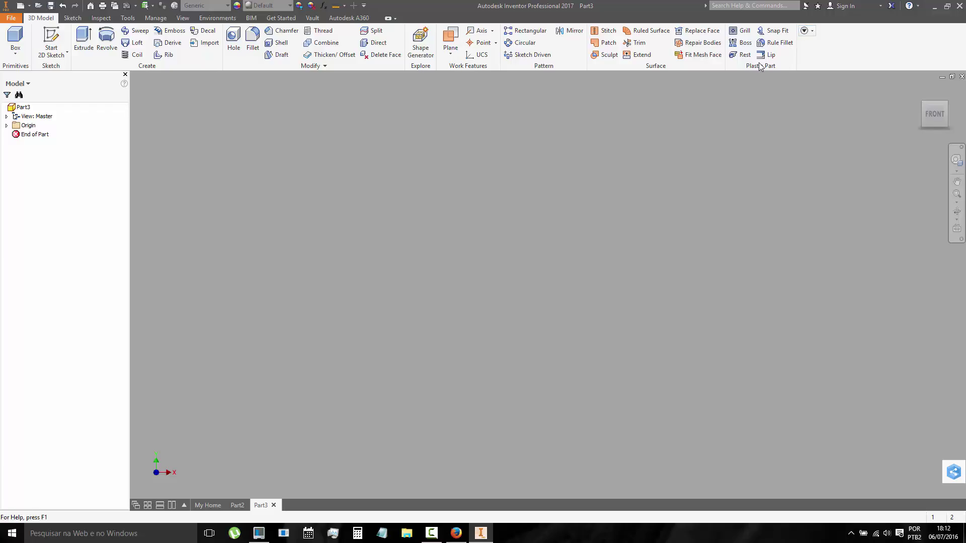
left_click(810, 32)
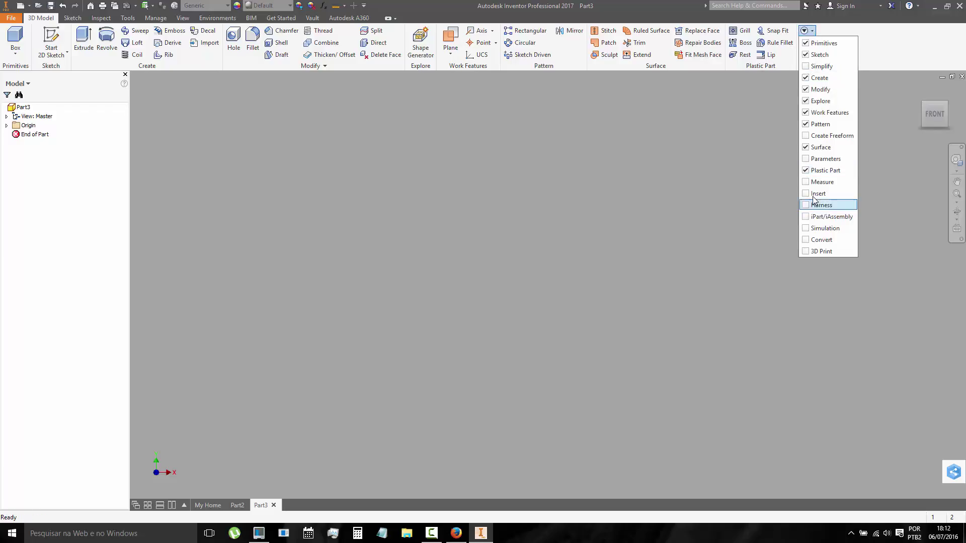
left_click(809, 171)
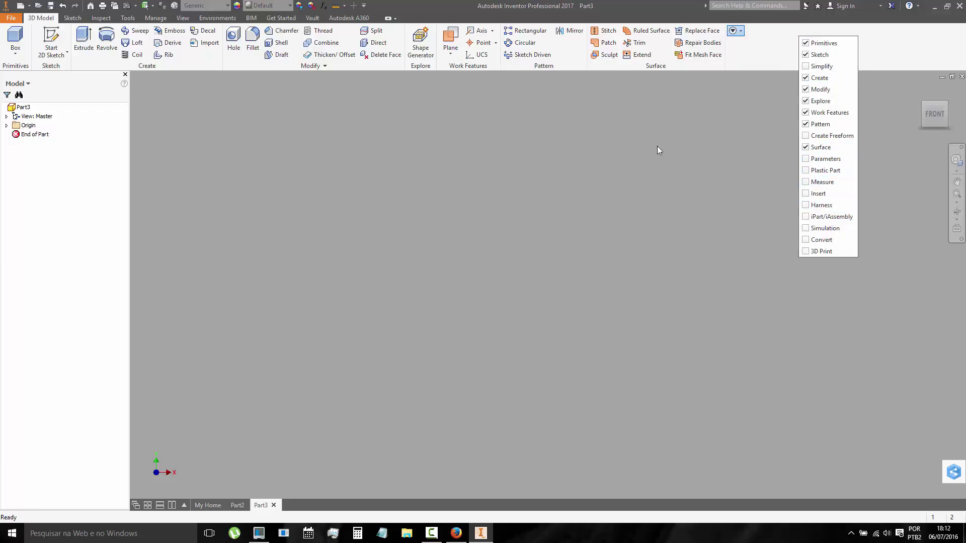
left_click(723, 83)
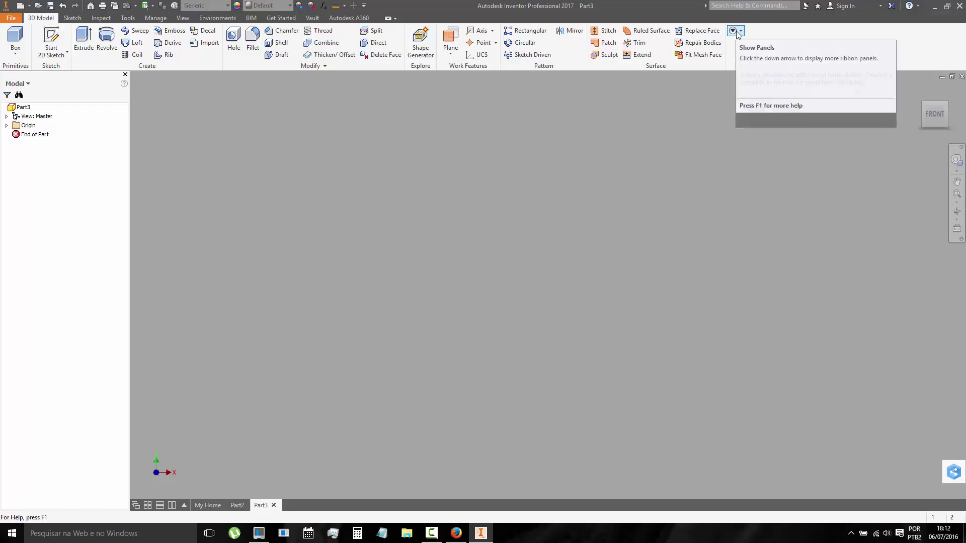
mouse_move(735, 31)
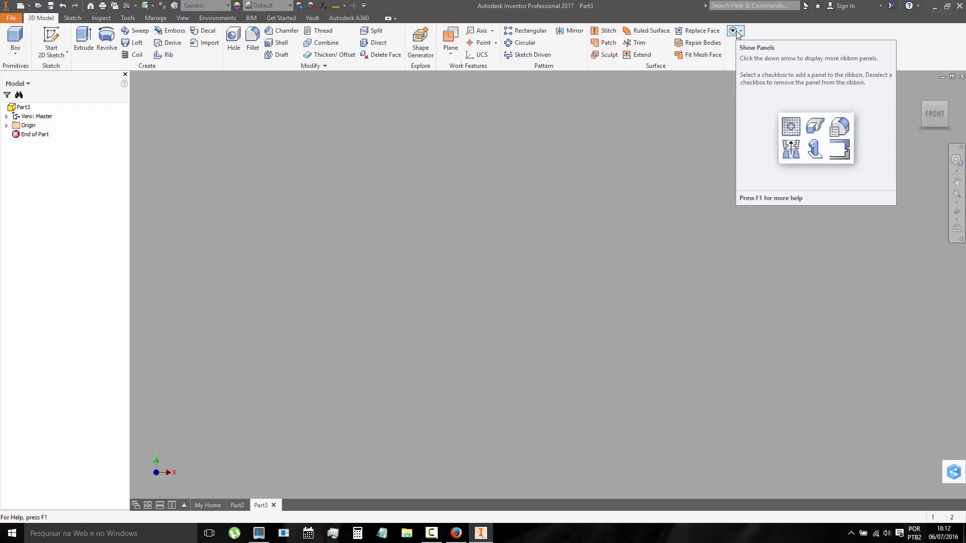
left_click(737, 32)
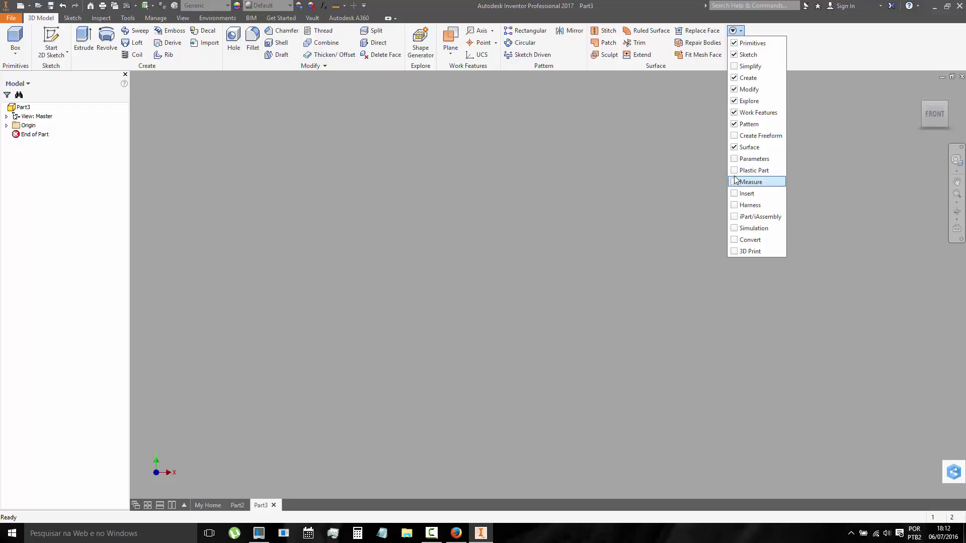
left_click(735, 170)
left_click(596, 182)
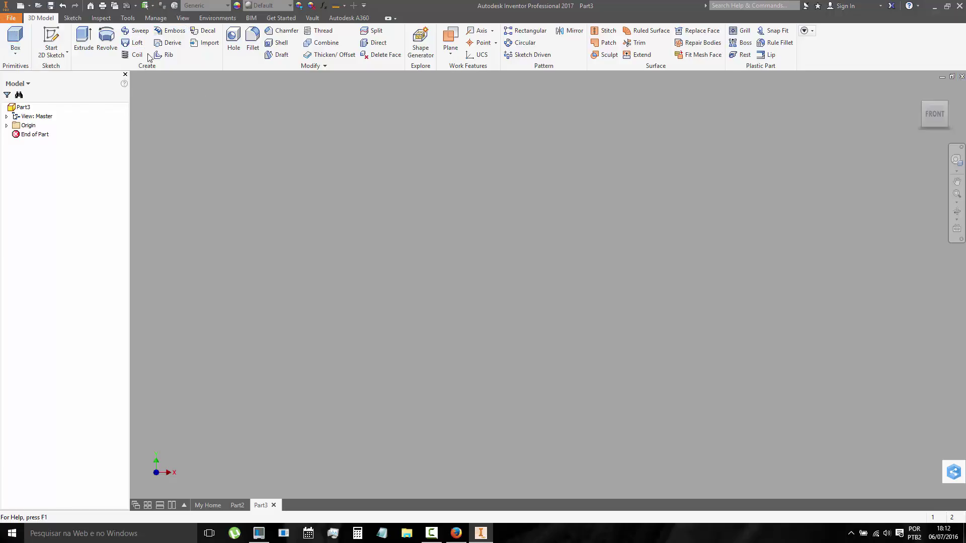
- Check the part's measurement units in Tools > Document Settings
left_click(128, 18)
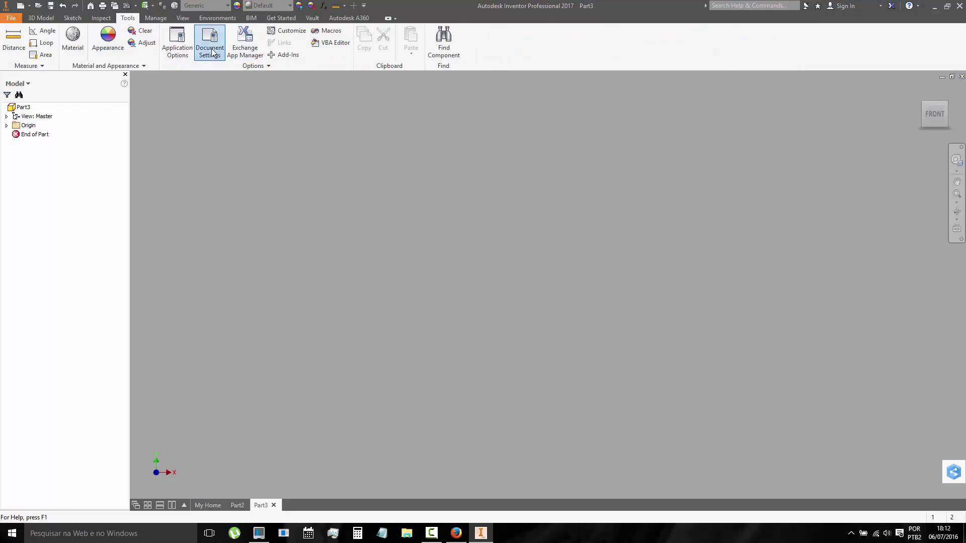
left_click(210, 41)
left_click(395, 134)
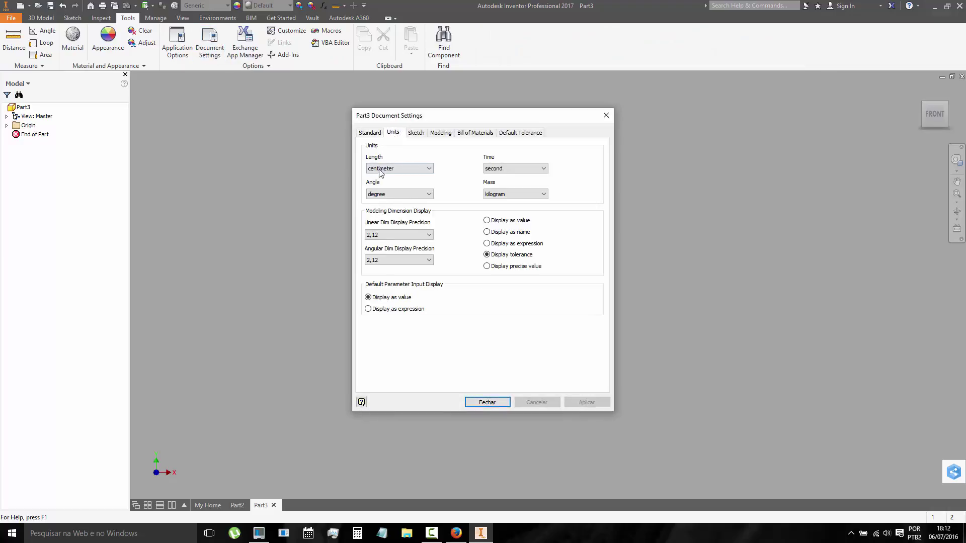
left_click(503, 402)
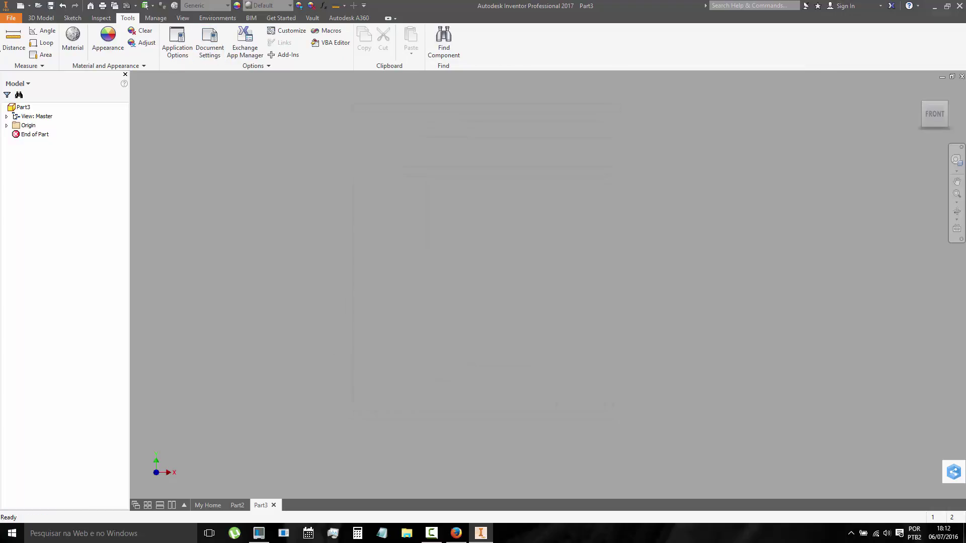
- Create a 1 x 1 cm Box centred on the origin, 0,2 cm thick
left_click(43, 18)
left_click(17, 42)
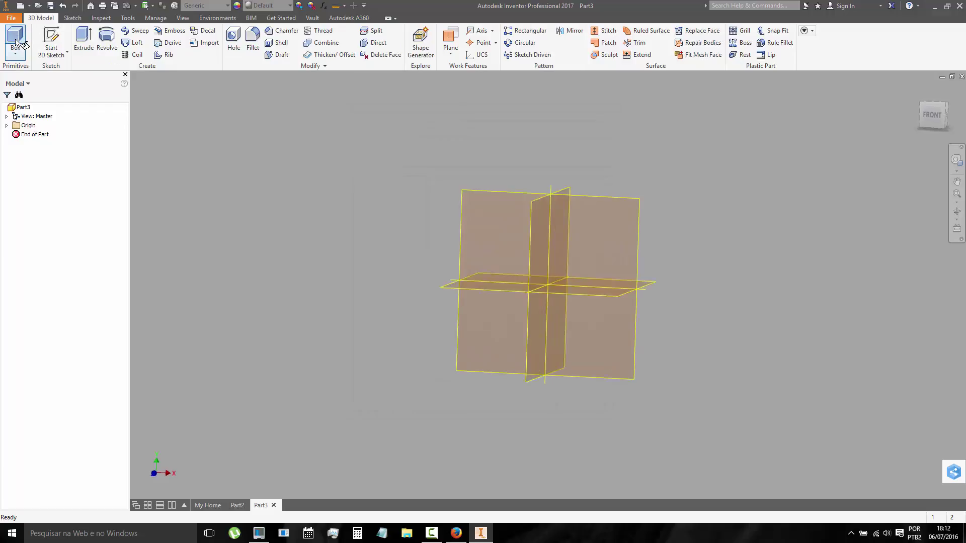
left_click(460, 218)
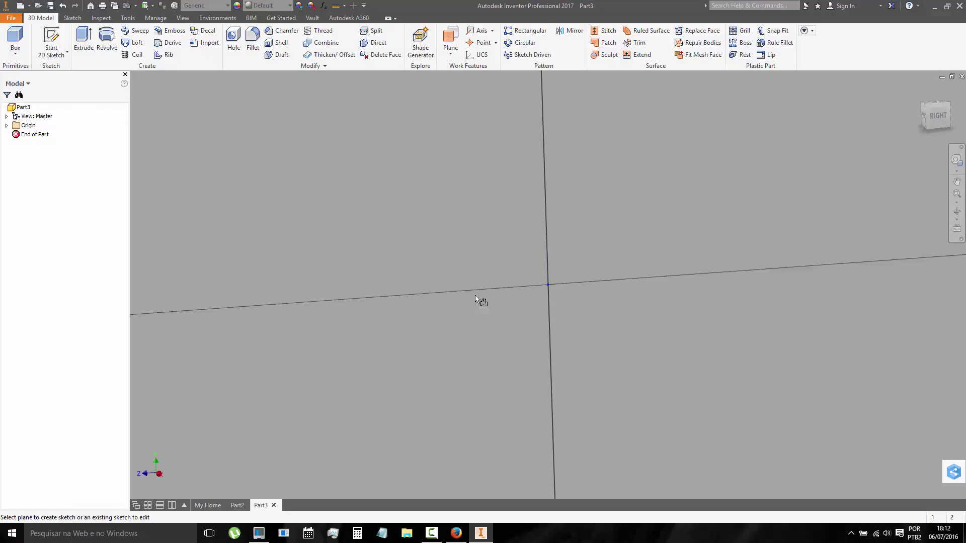
left_click(546, 286)
type("1")
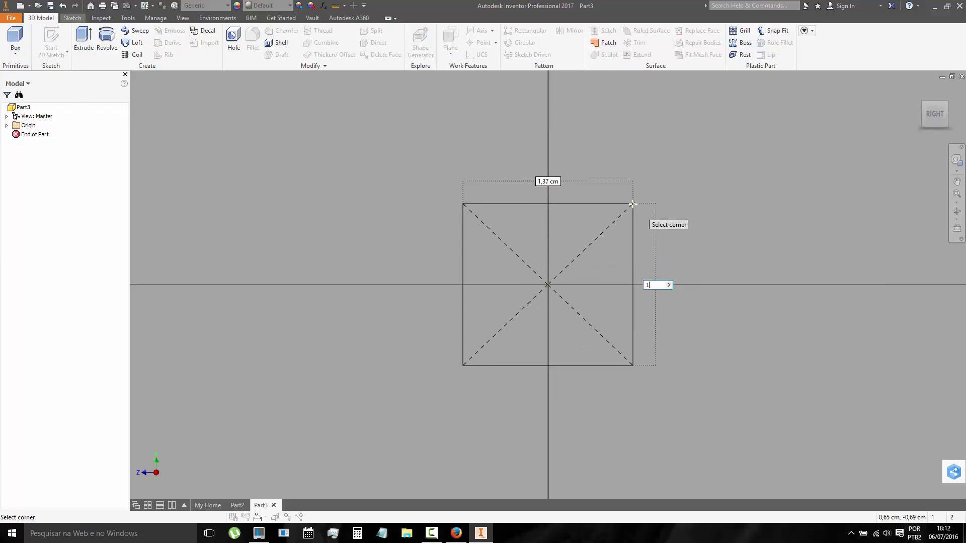
key("Tab")
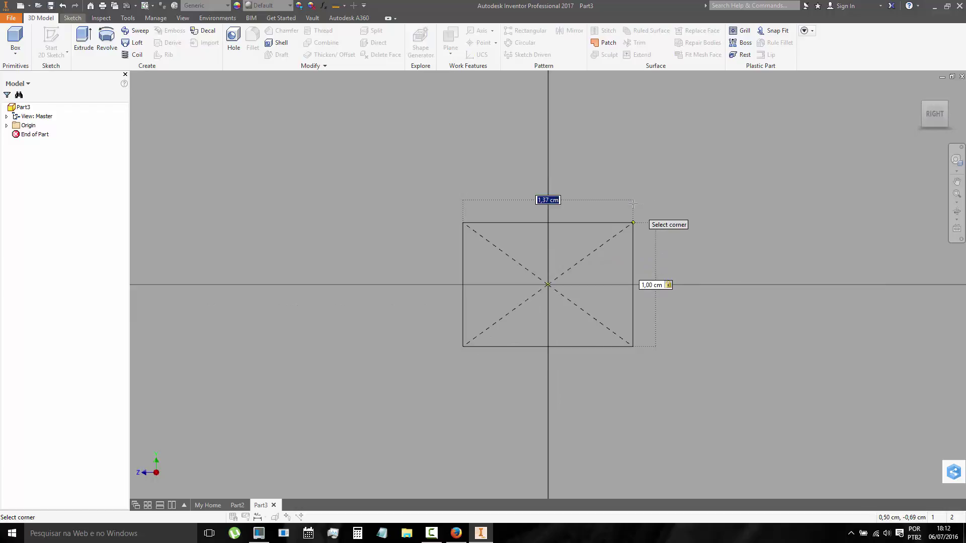
type("1")
key("Return")
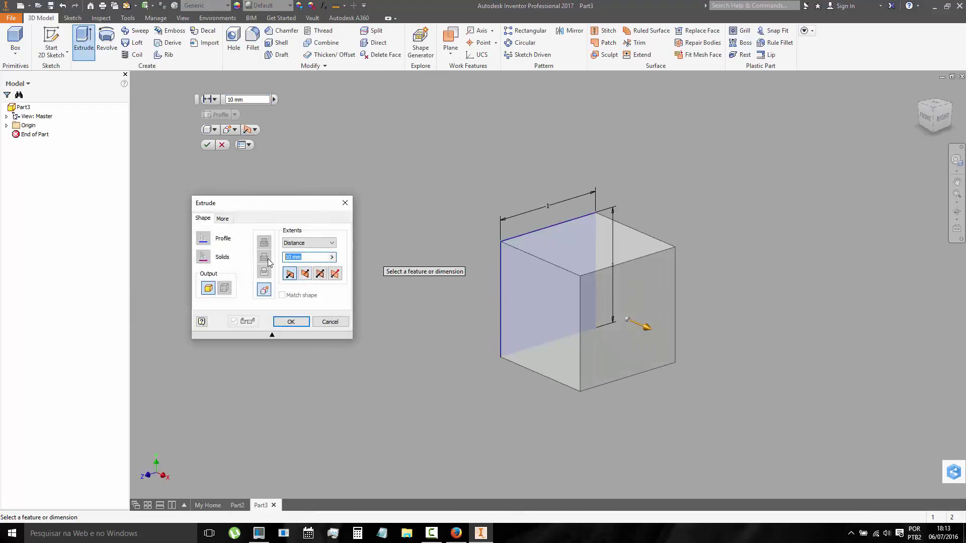
type("0,2 cm")
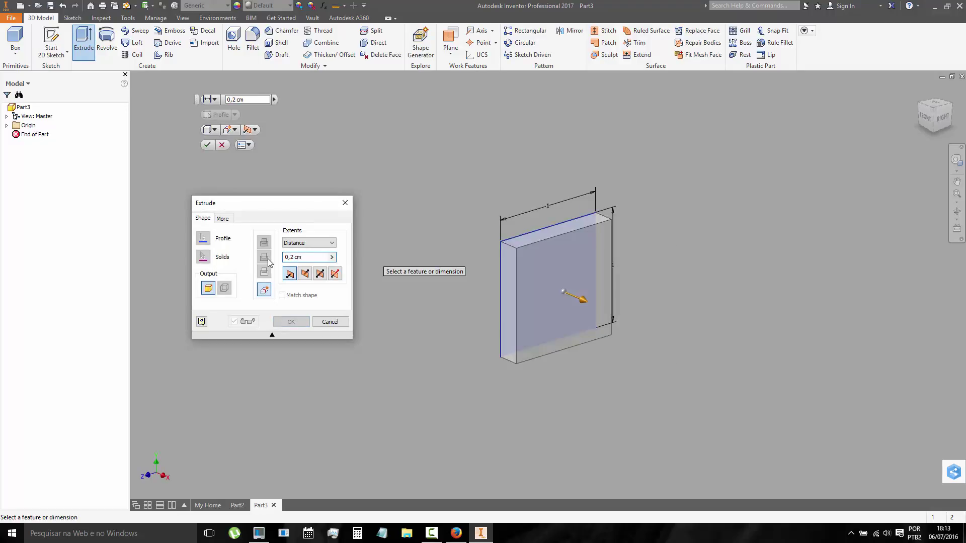
key("Return")
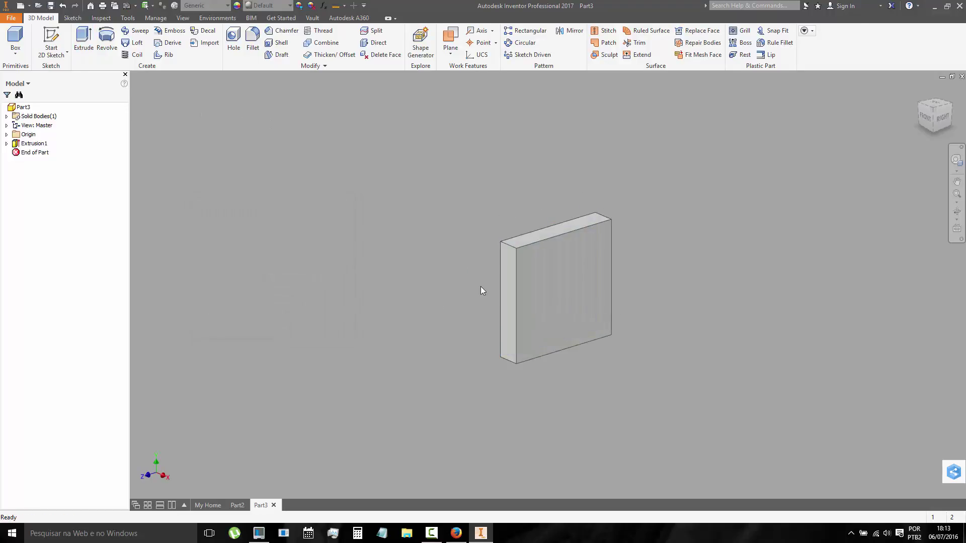
- Fillet the plate's four corner edges with a 0,15 cm radius
left_click(509, 361)
left_click(521, 356)
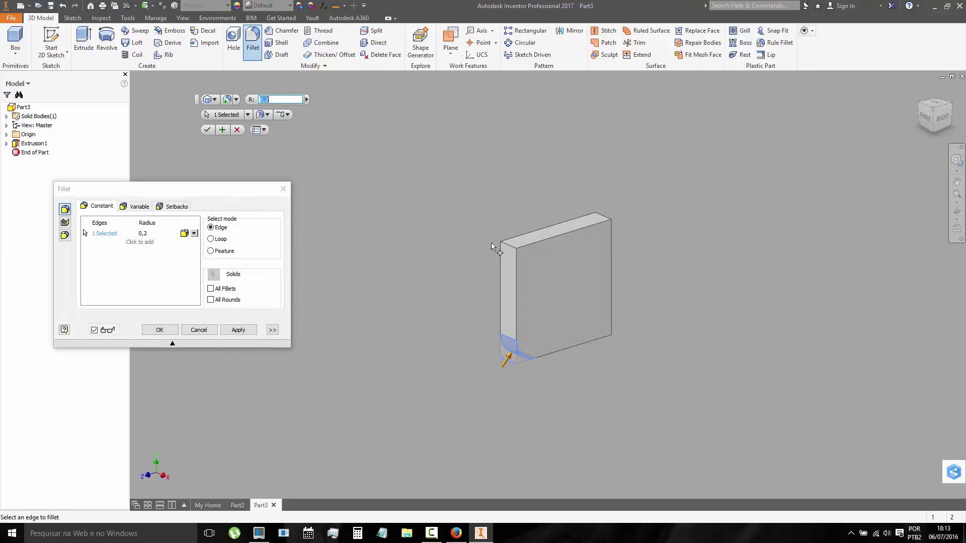
left_click(507, 245)
left_click(603, 219)
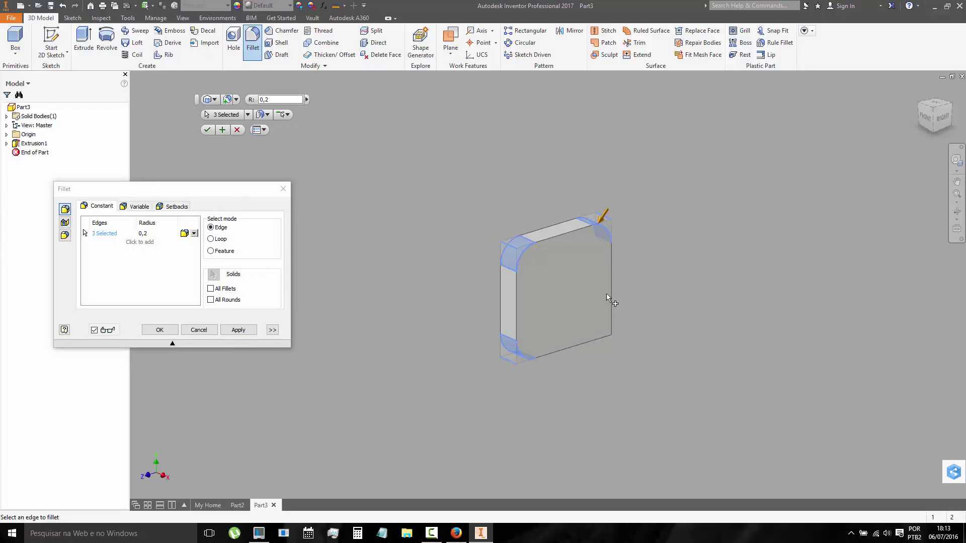
left_click(602, 333)
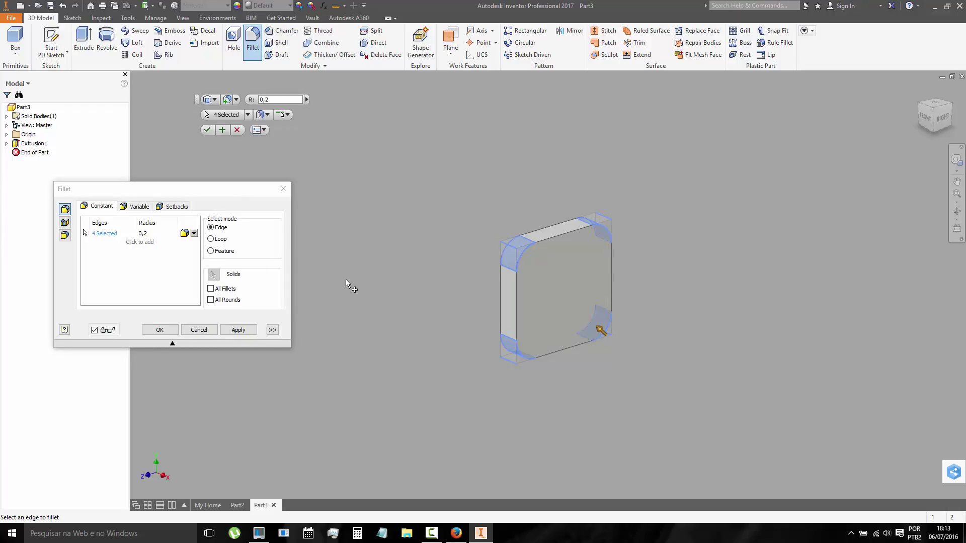
left_click(277, 99)
key("BackSpace")
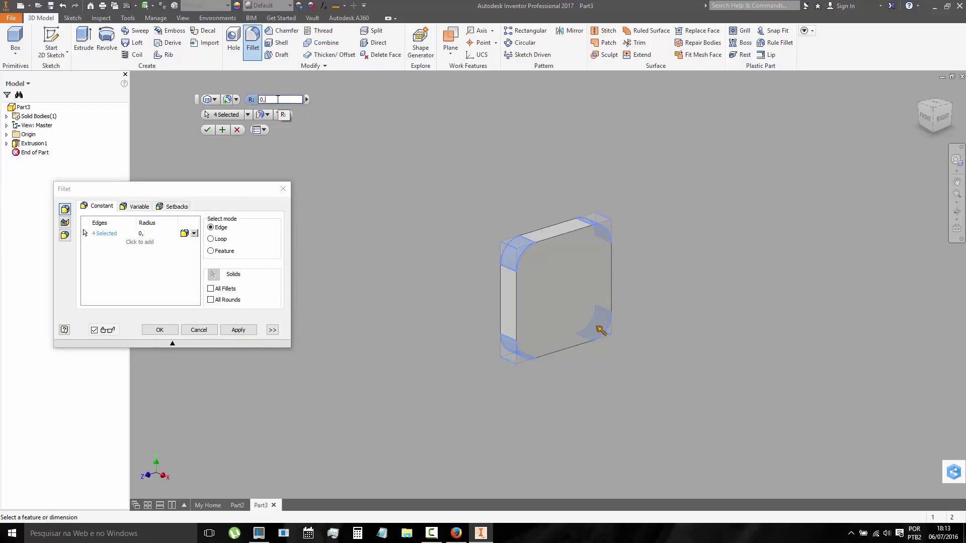
type("15")
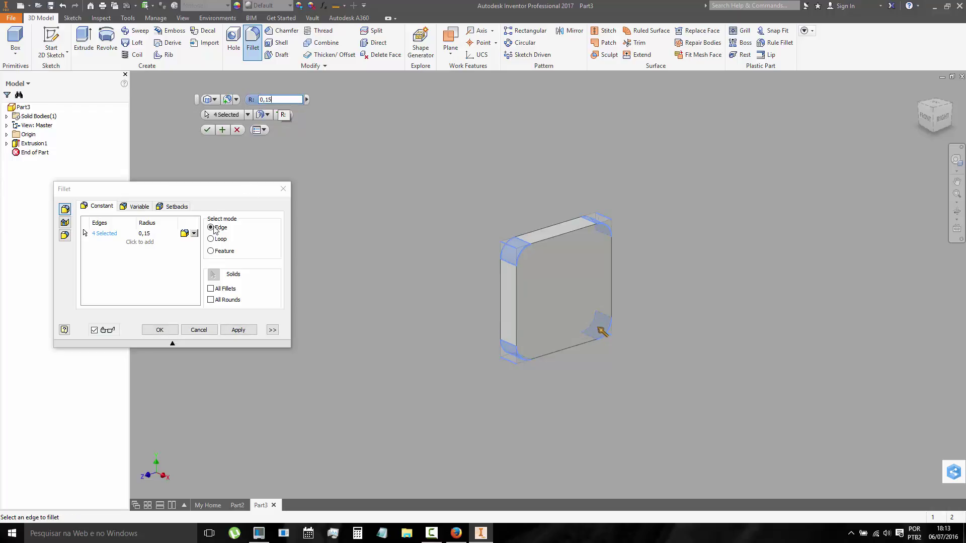
left_click(160, 331)
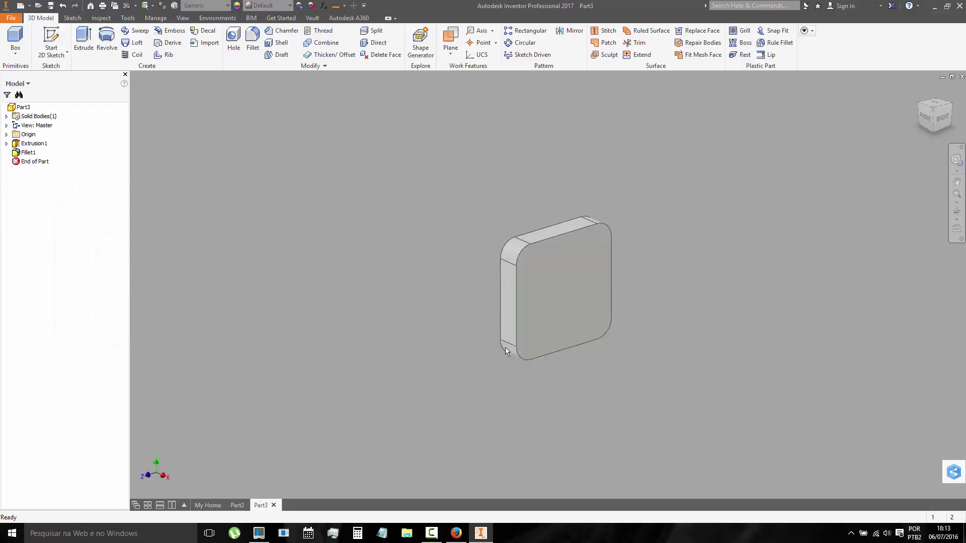
- Start a new 2D sketch on the plate's front face
right_click(571, 255)
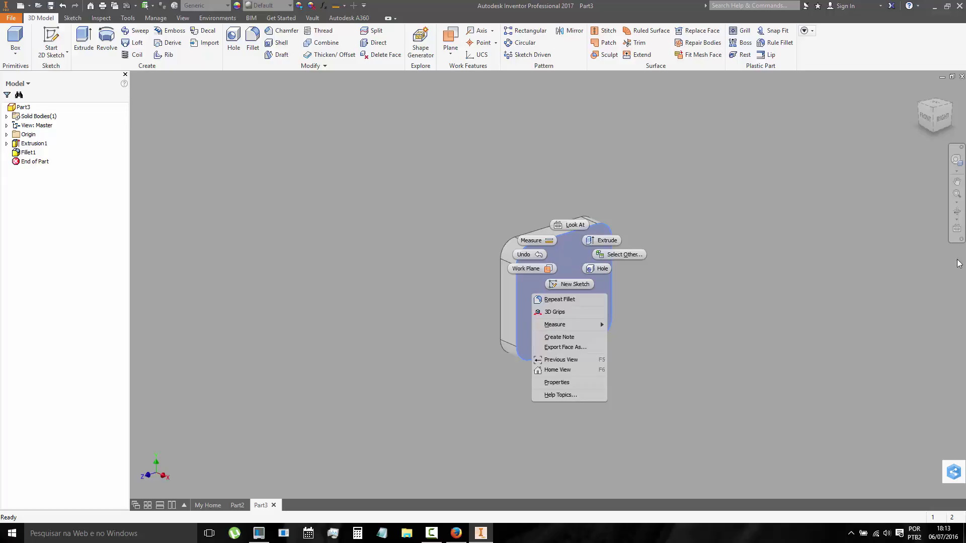
left_click(665, 244)
right_click(575, 248)
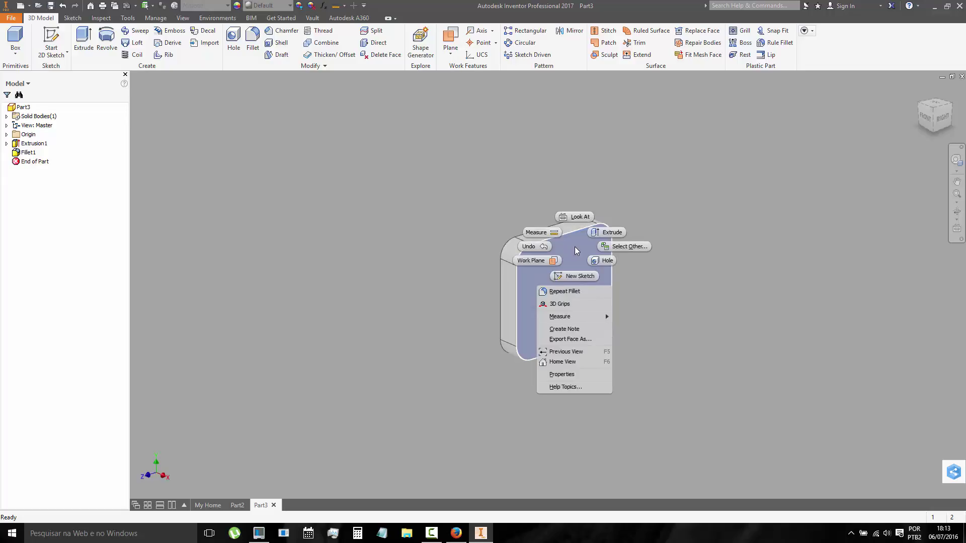
left_click(302, 212)
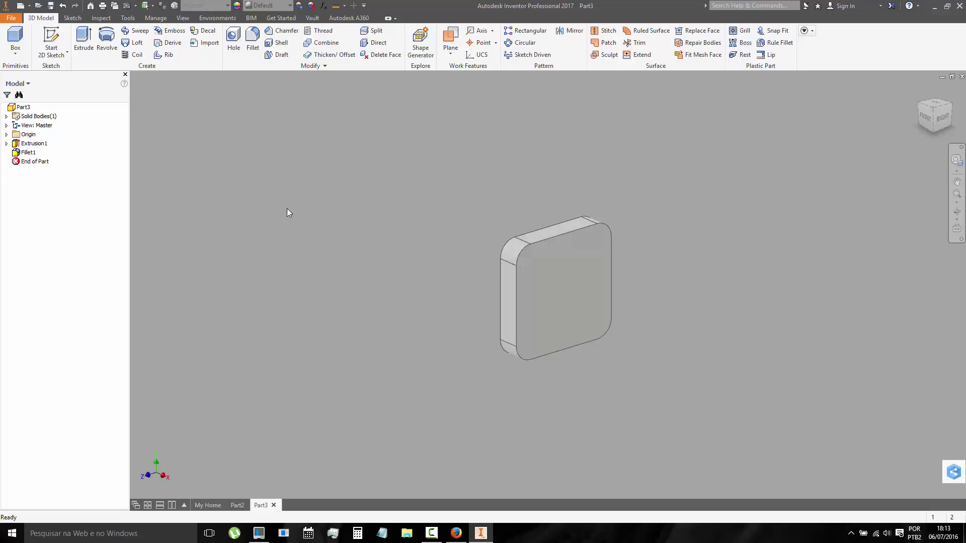
left_click(50, 34)
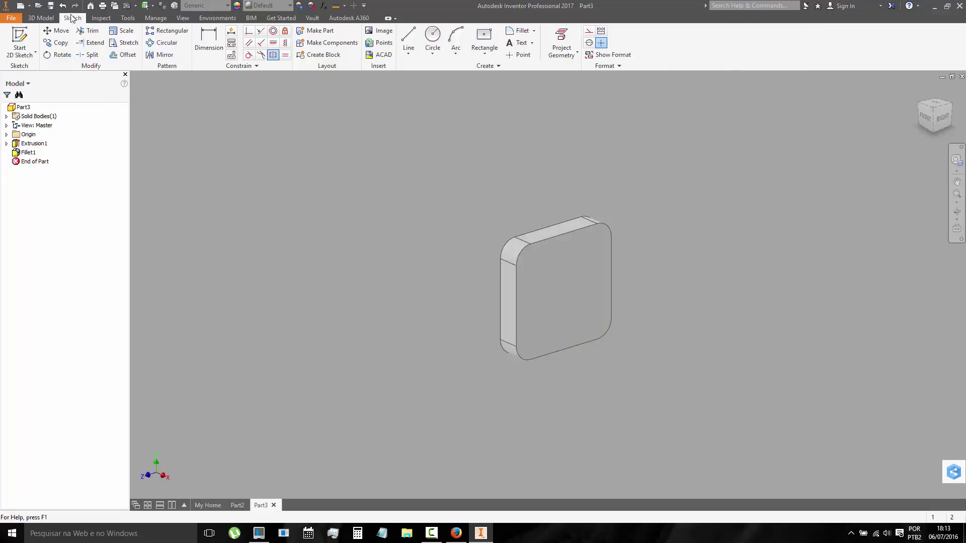
left_click(567, 256)
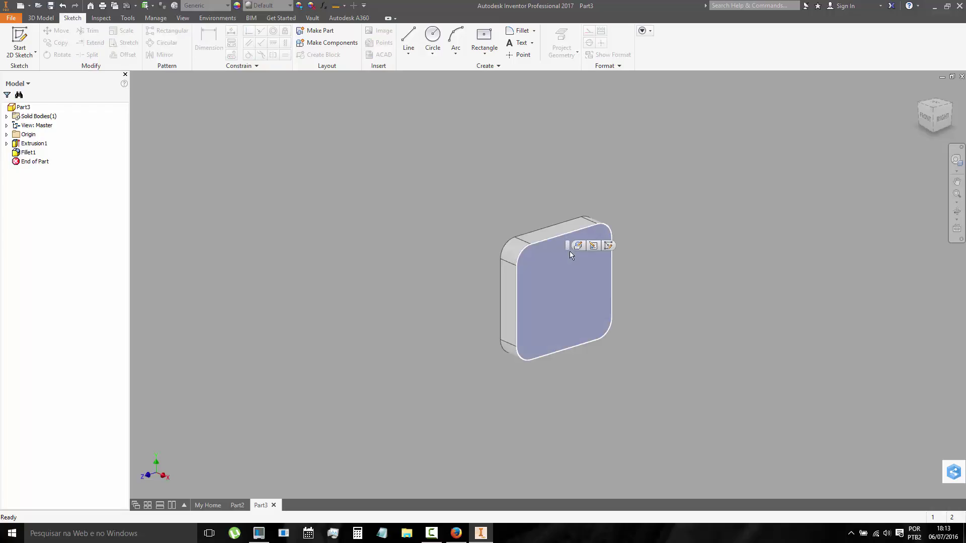
left_click(609, 245)
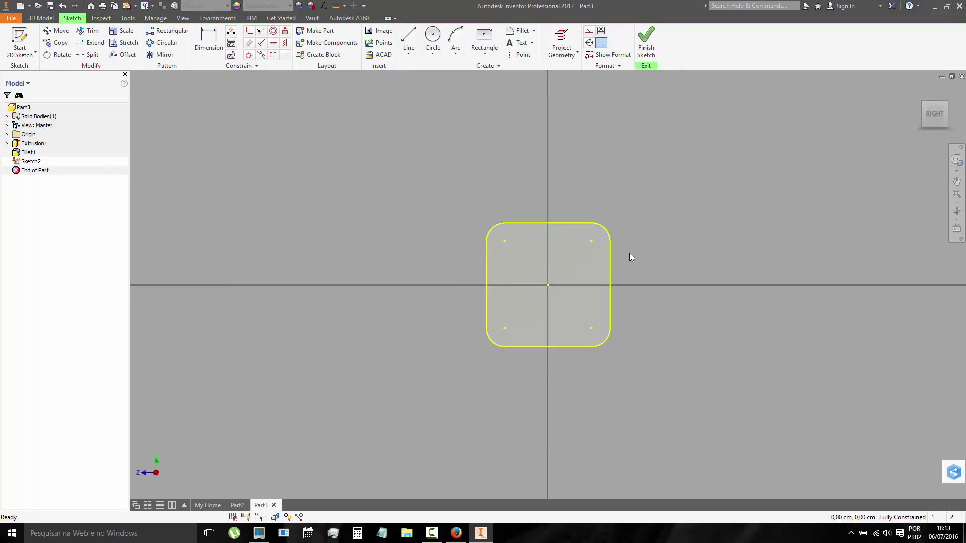
- Draw a two-point-center square at the origin and hide the sketch point markers
left_click(484, 50)
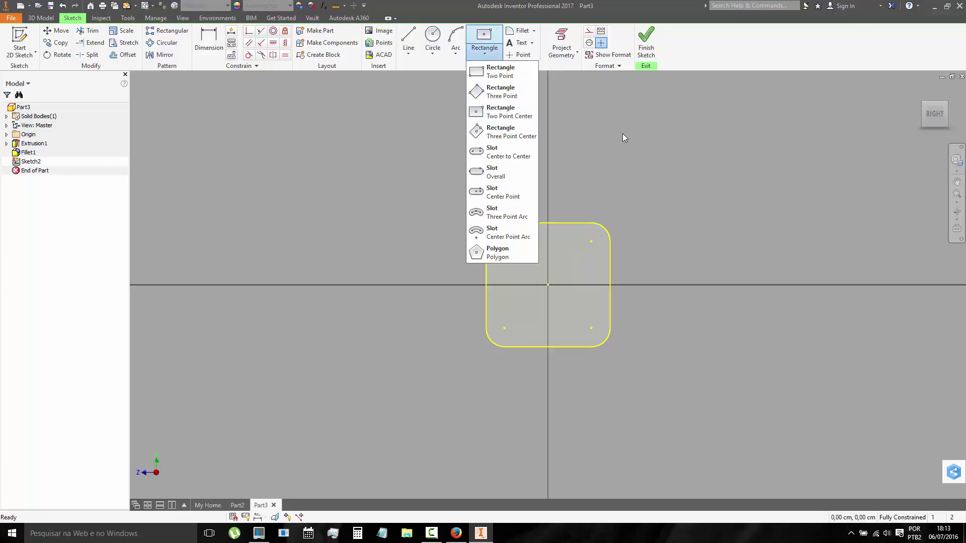
left_click(623, 134)
left_click(485, 53)
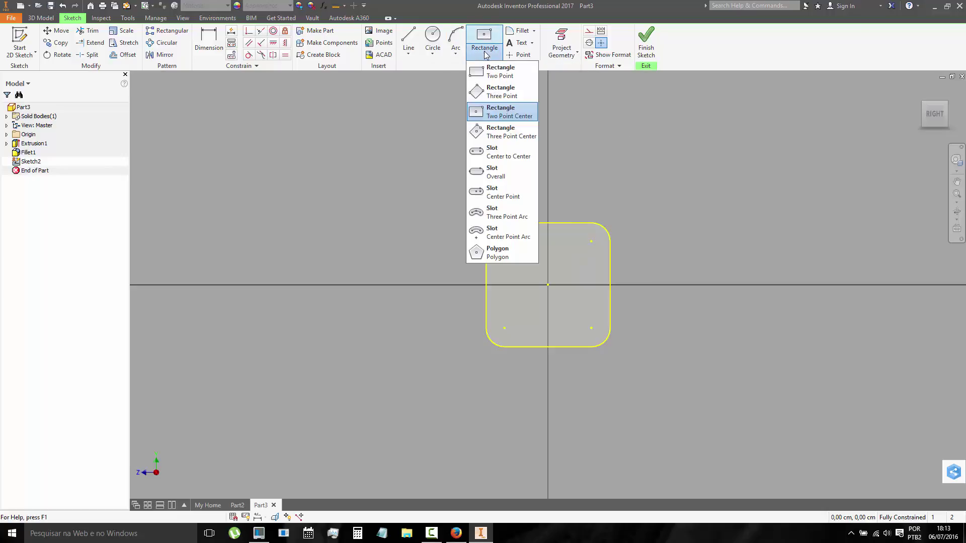
left_click(484, 117)
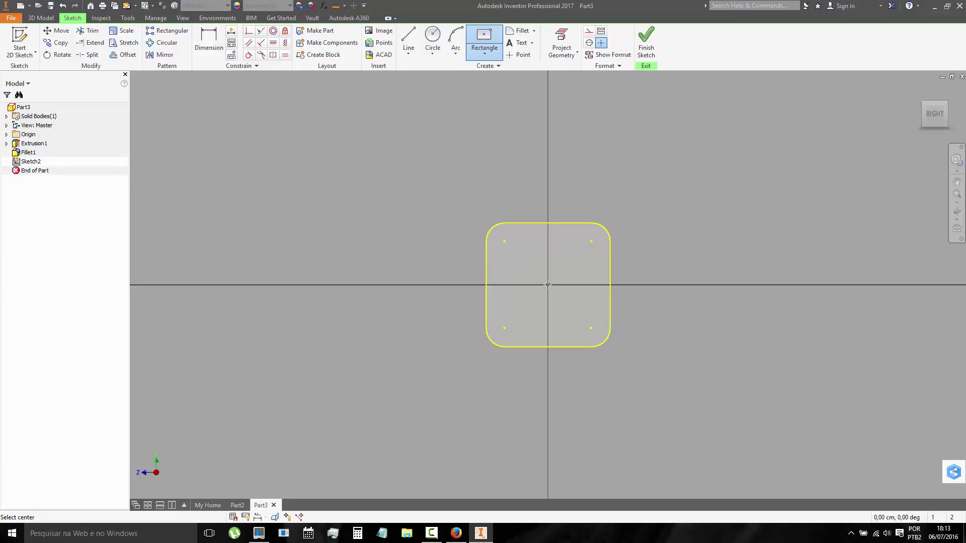
left_click(548, 285)
left_click(592, 242)
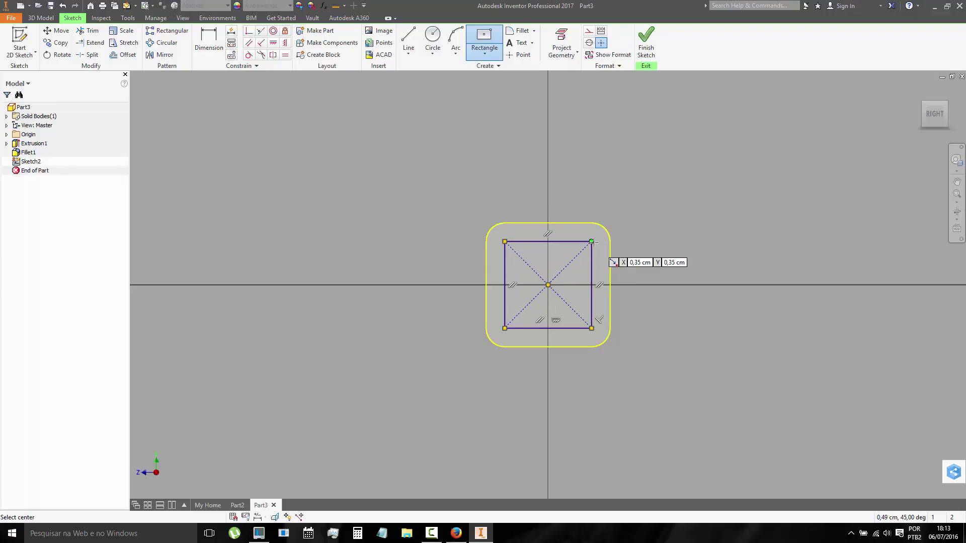
key("Escape")
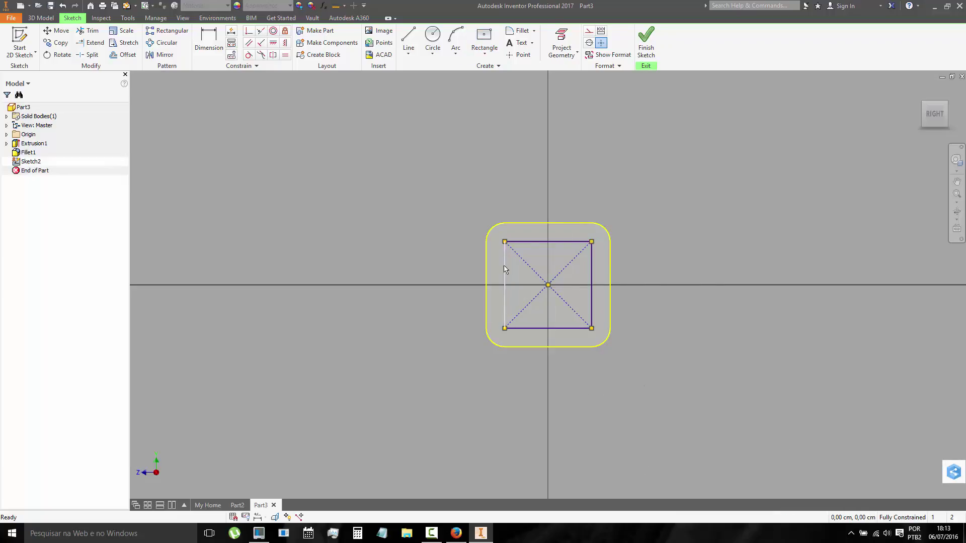
left_click(254, 518)
- Draw construction lines along the sketch's horizontal and vertical axes, past the plate
left_click(409, 40)
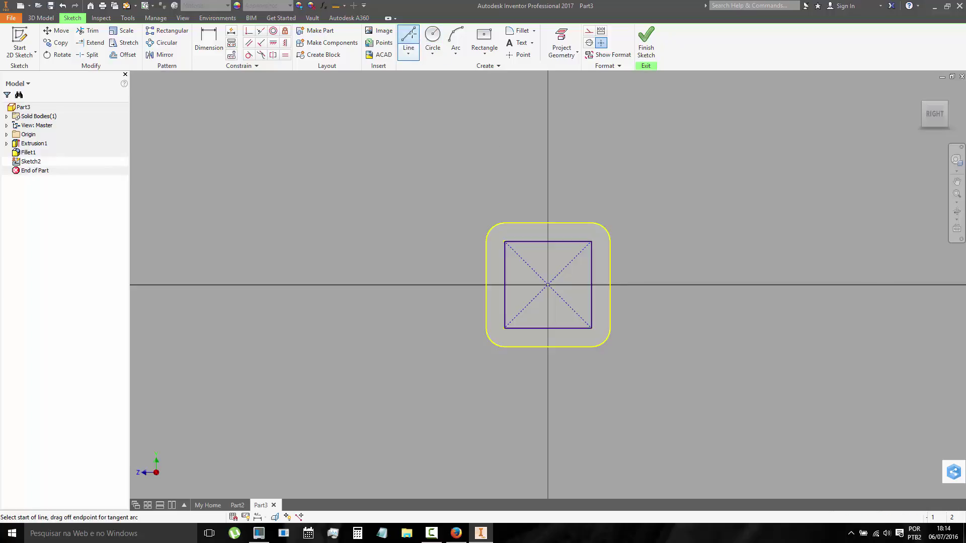
left_click(592, 31)
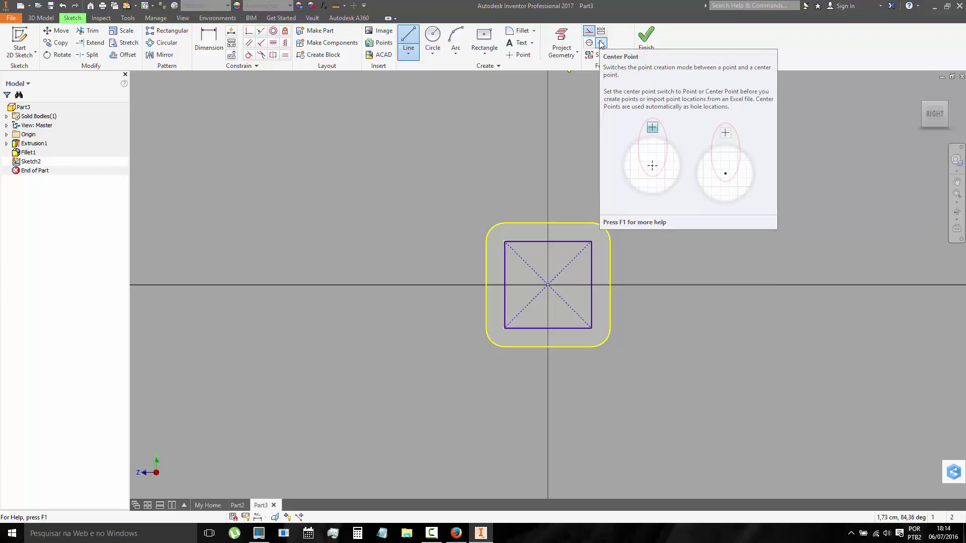
left_click(468, 285)
left_click(624, 286)
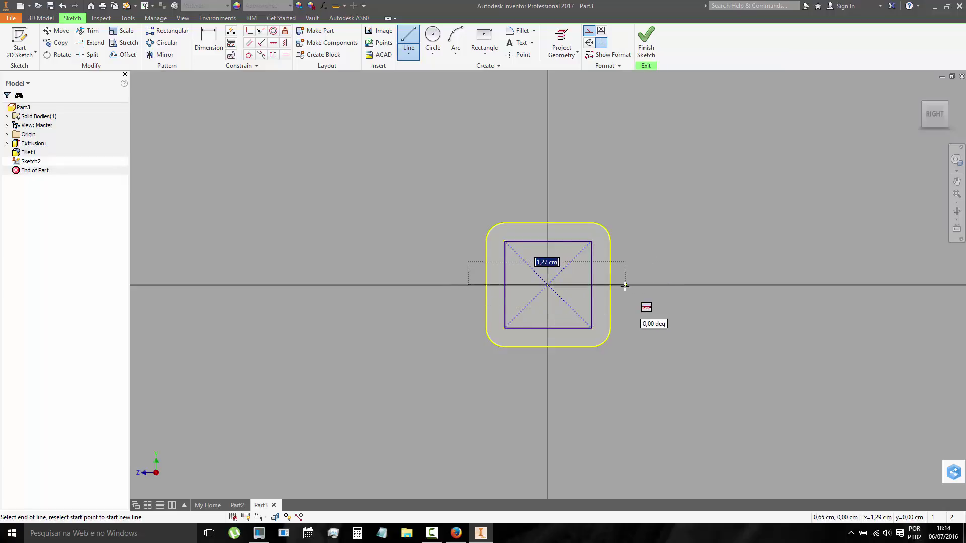
left_click(624, 285)
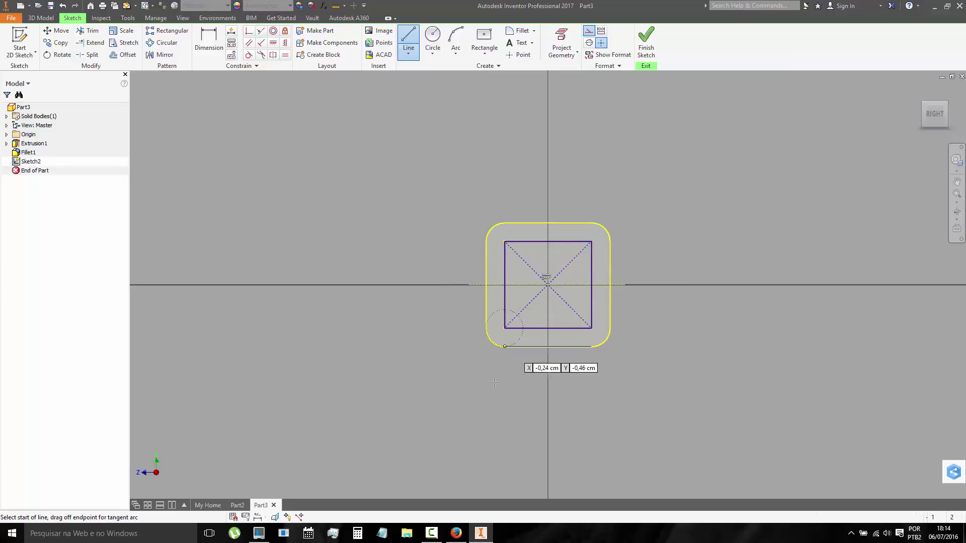
left_click(547, 361)
left_click(548, 204)
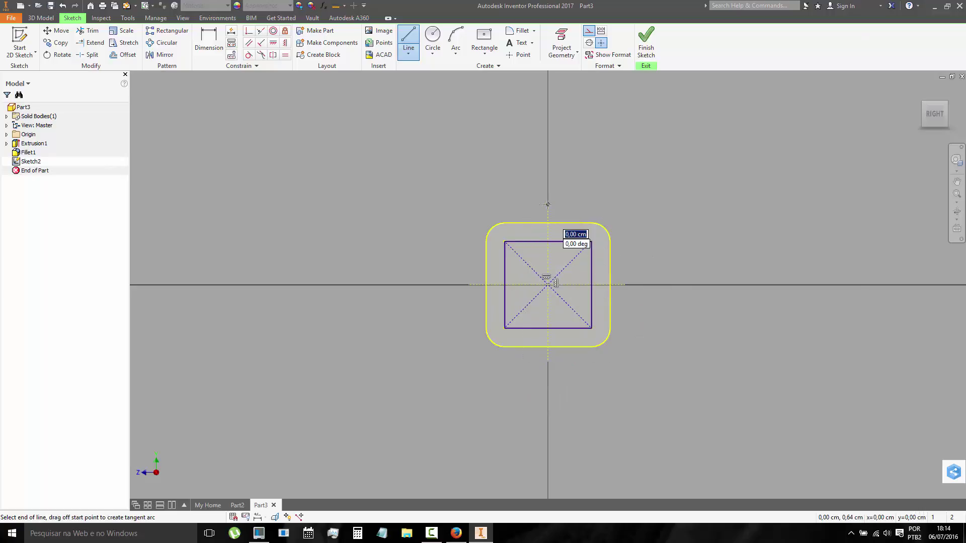
key("Escape")
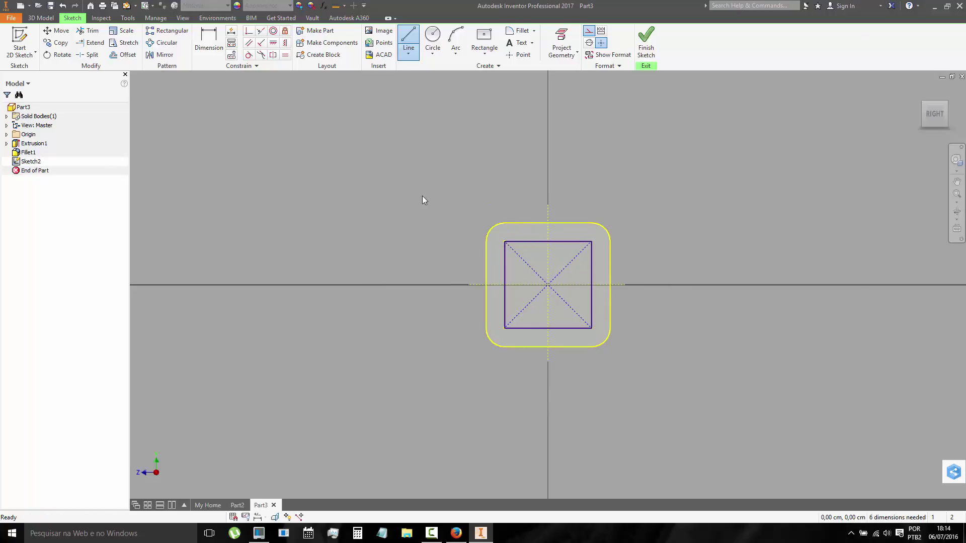
key("Escape")
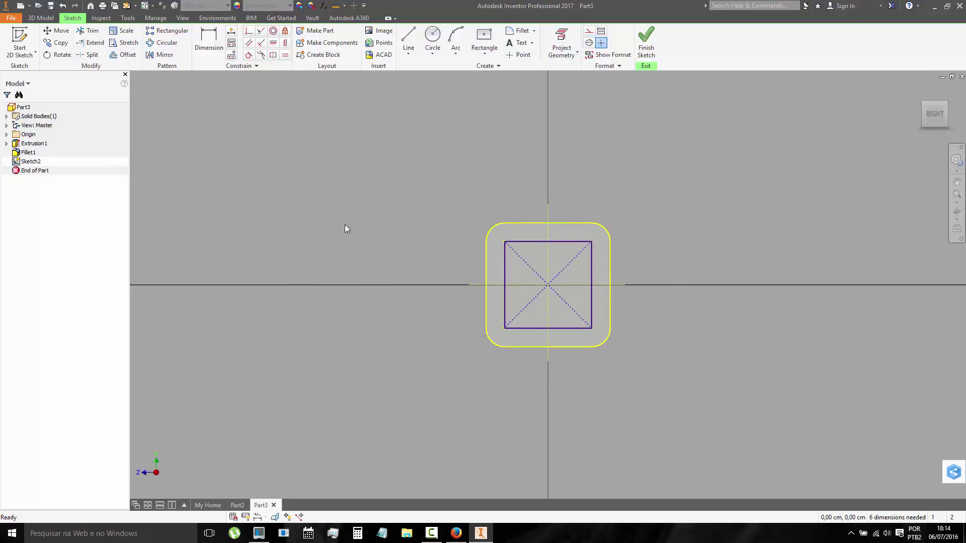
- Draw a normal vertical line crossing the square near its left edge
left_click(409, 38)
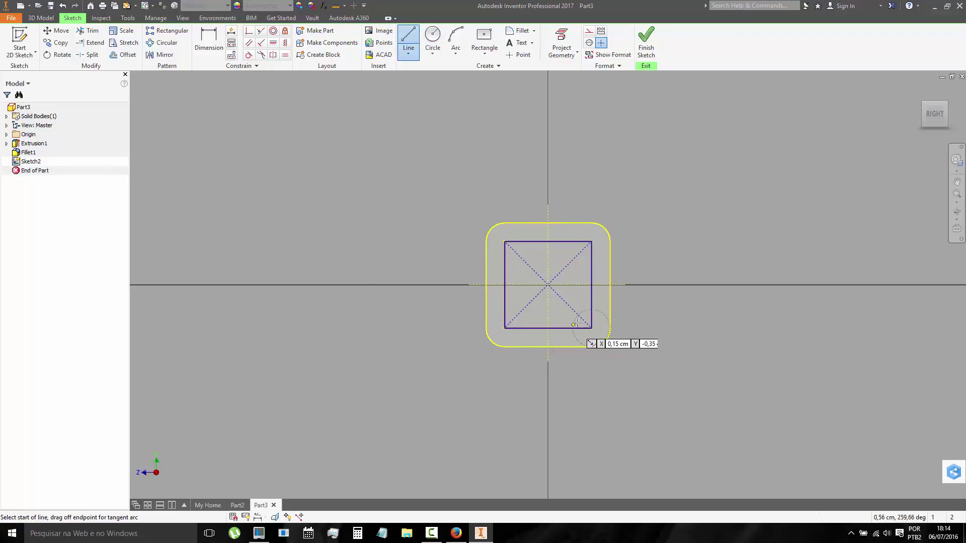
scroll(577, 323, "up", 4)
scroll(464, 339, "down", 1)
scroll(462, 345, "down", 2)
scroll(434, 346, "up", 2)
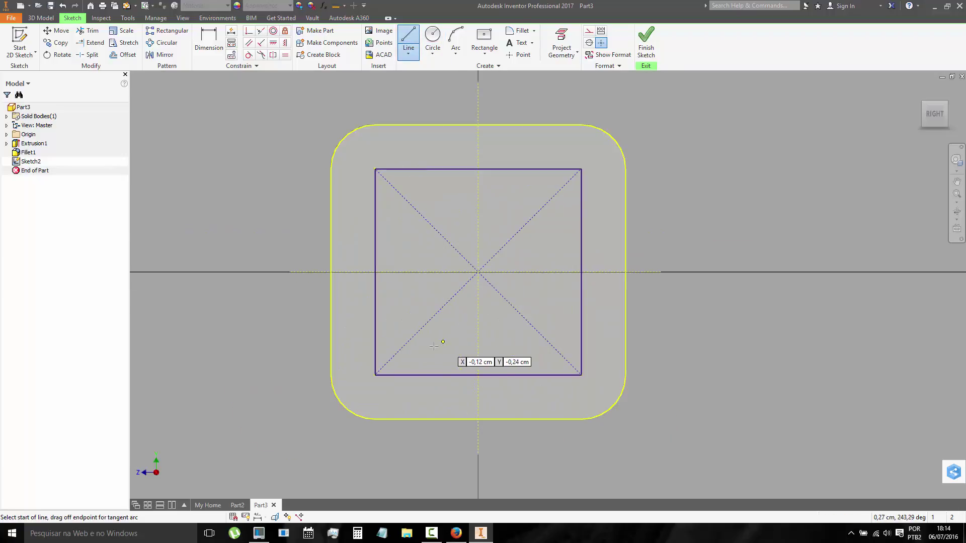
left_click(395, 388)
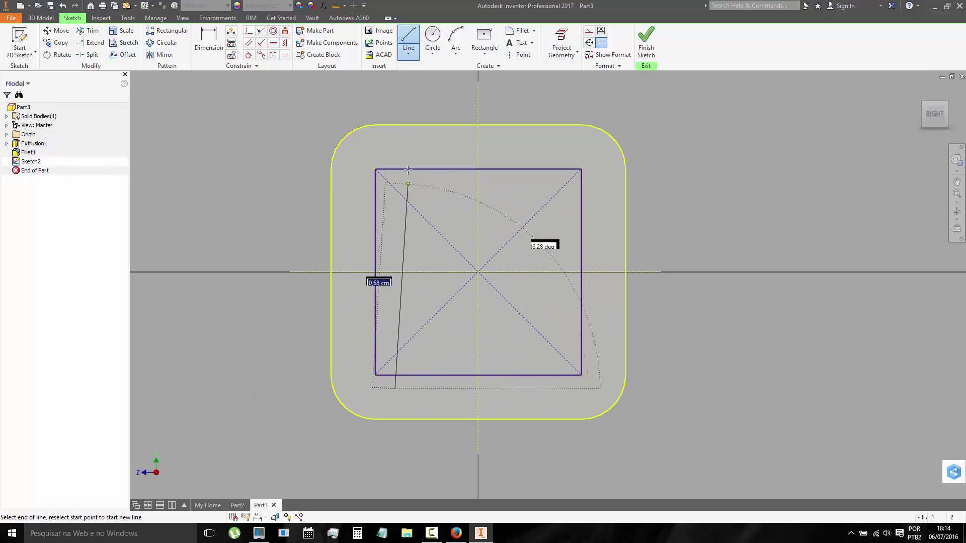
left_click(395, 146)
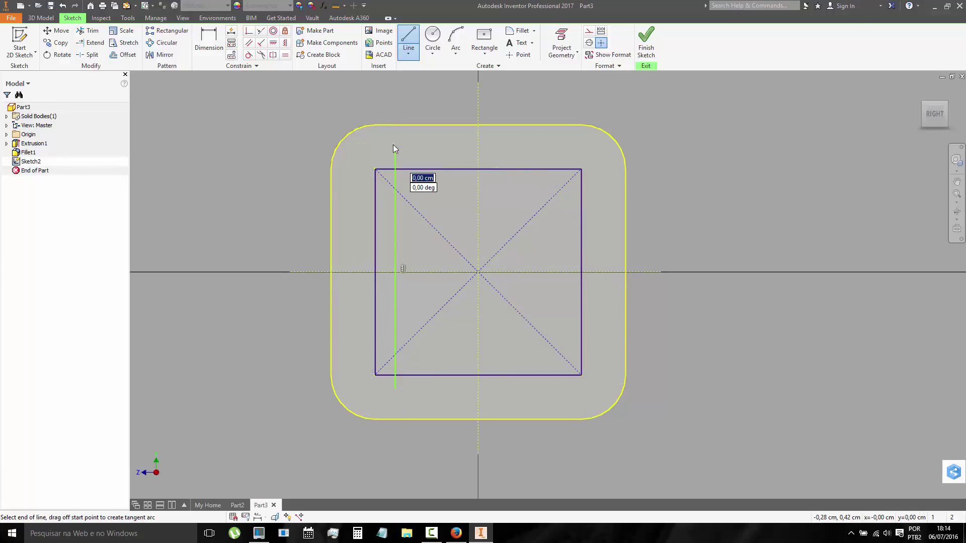
key("Escape")
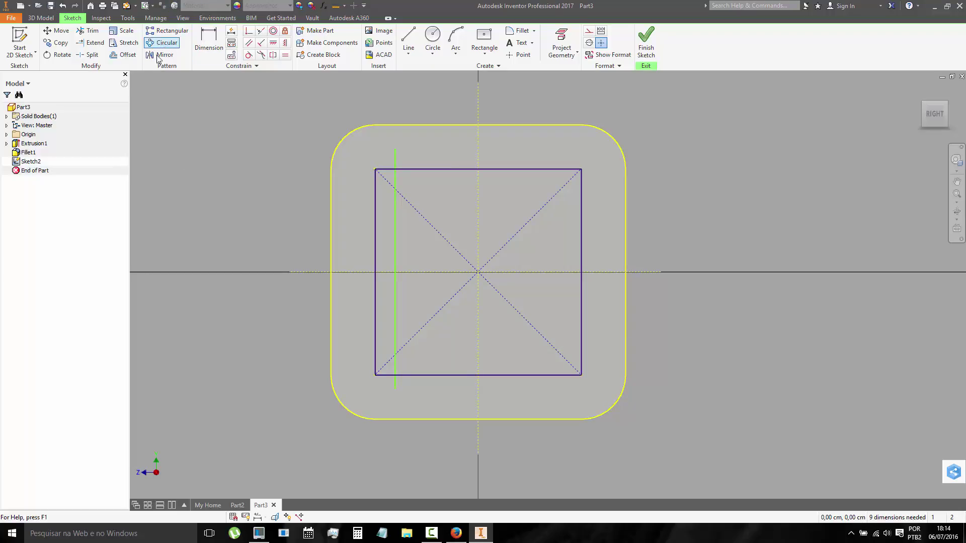
- Begin a rectangular pattern of the vertical line along the square's top edge, then cancel it
left_click(167, 31)
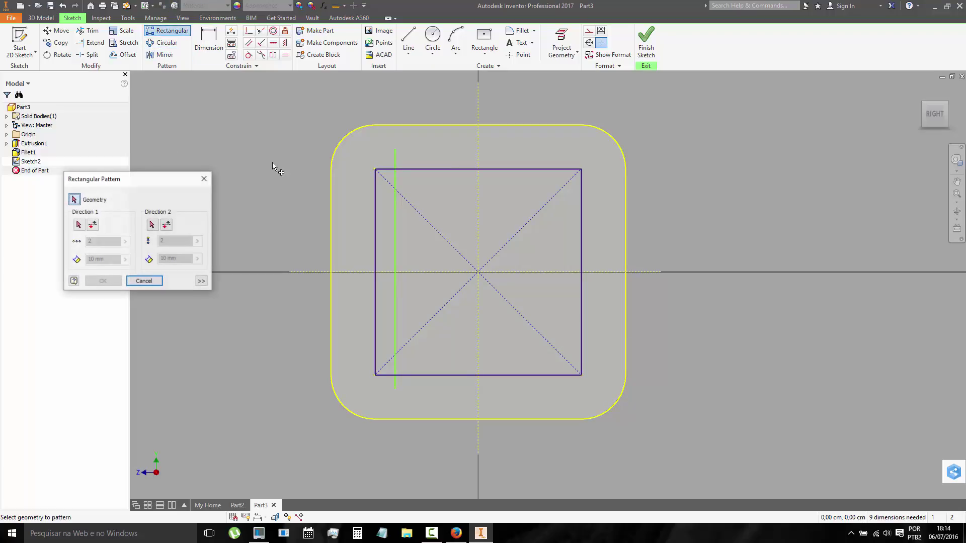
left_click(401, 246)
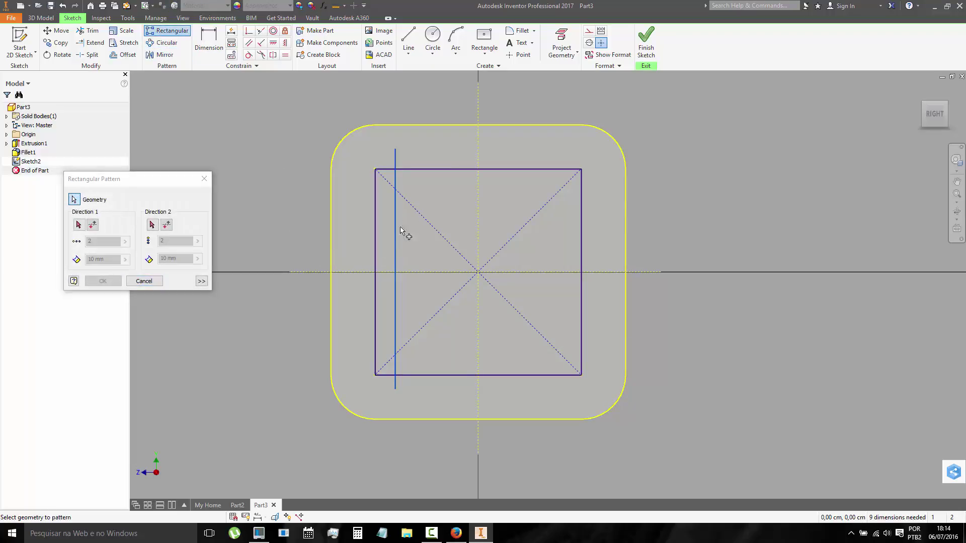
left_click(79, 225)
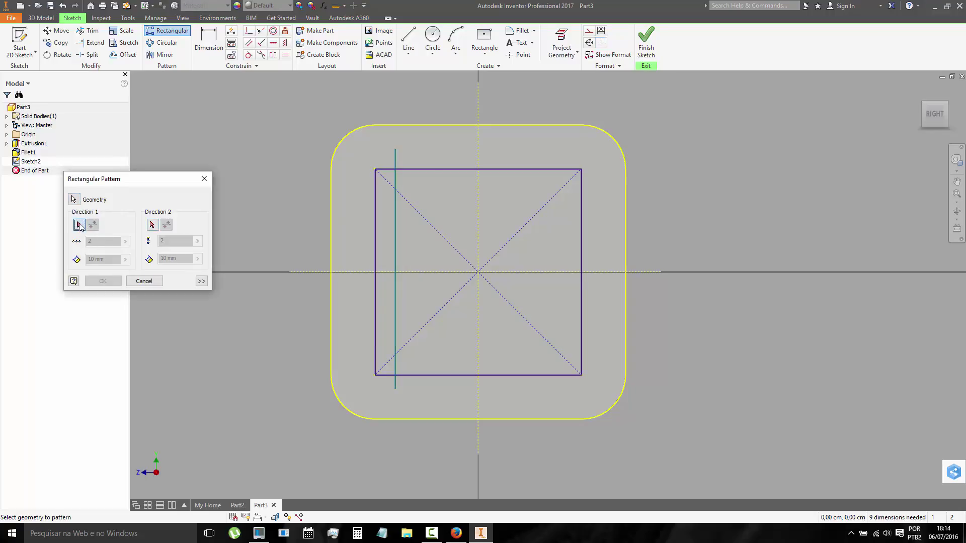
left_click(443, 170)
key("Escape")
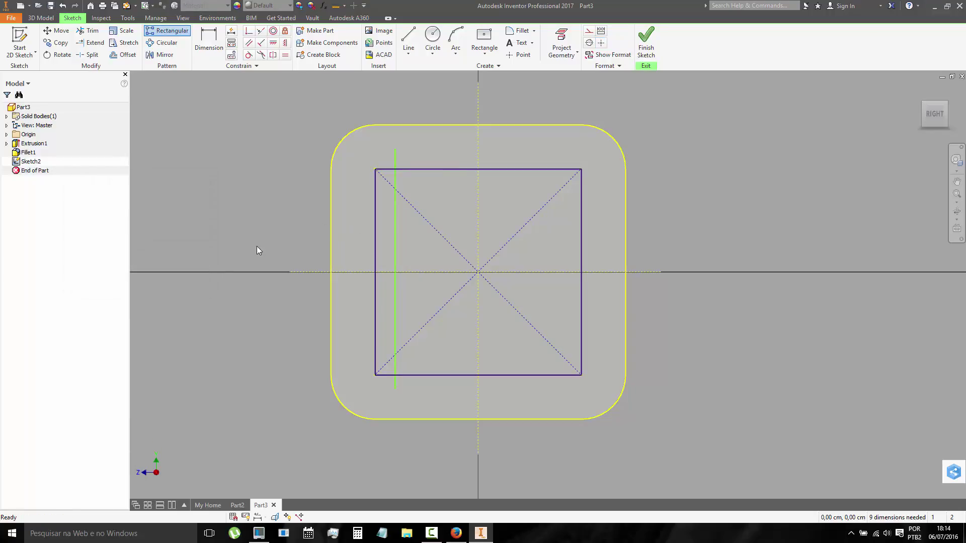
- Pattern the vertical line along the horizontal axis: 5 copies at 0,1 cm spacing
left_click(167, 31)
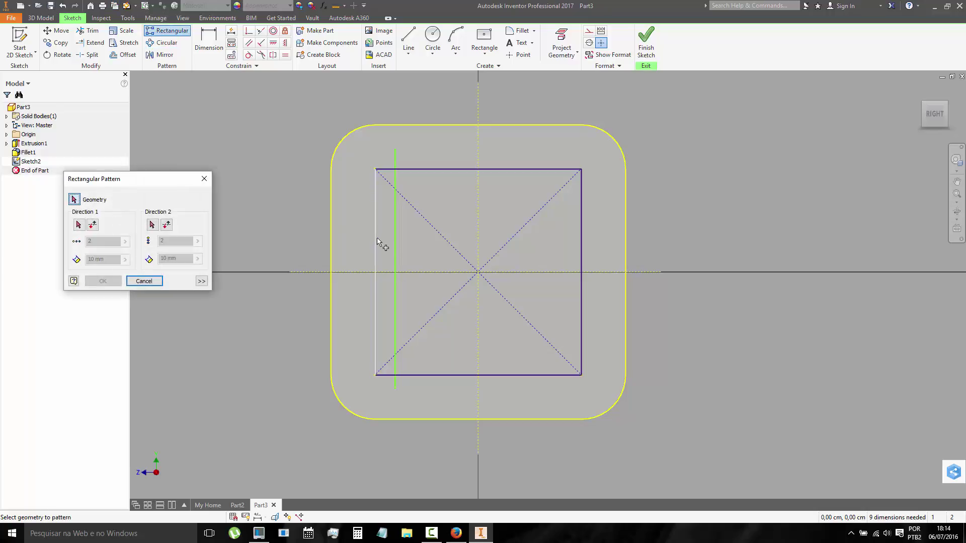
left_click(395, 244)
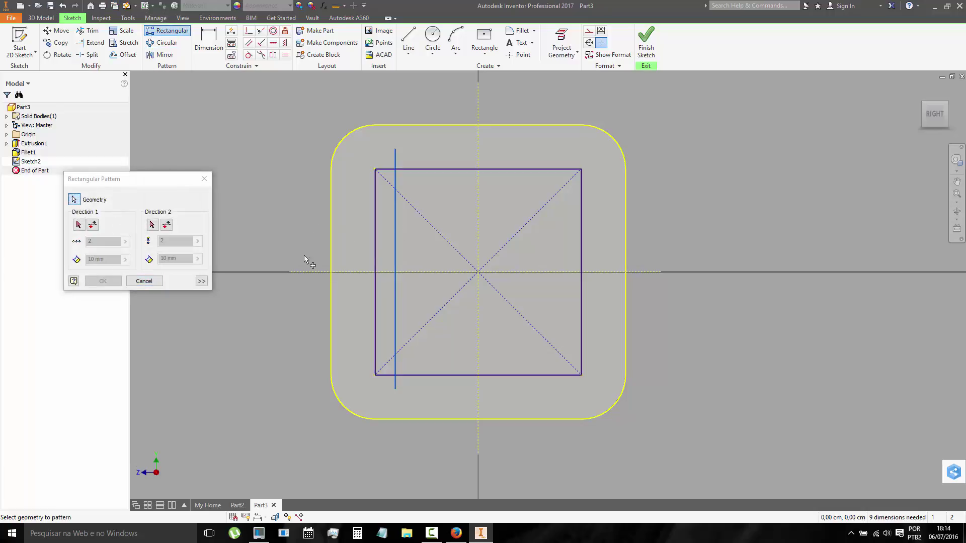
left_click(78, 225)
left_click(556, 274)
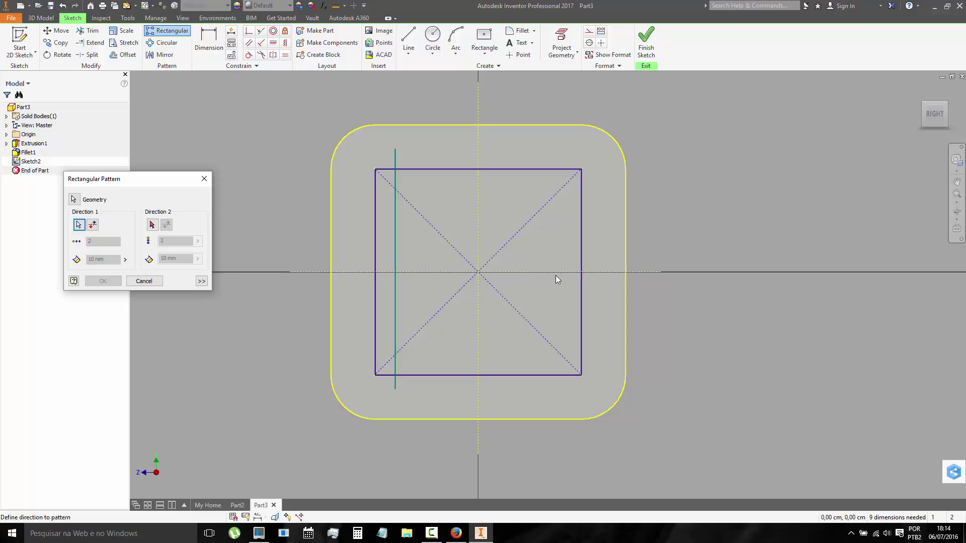
left_click(101, 259)
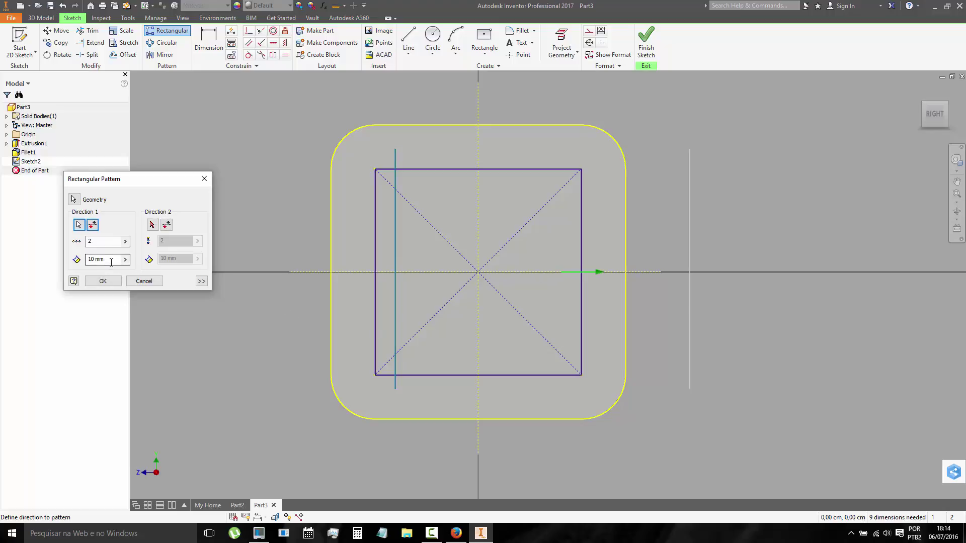
type("0,1")
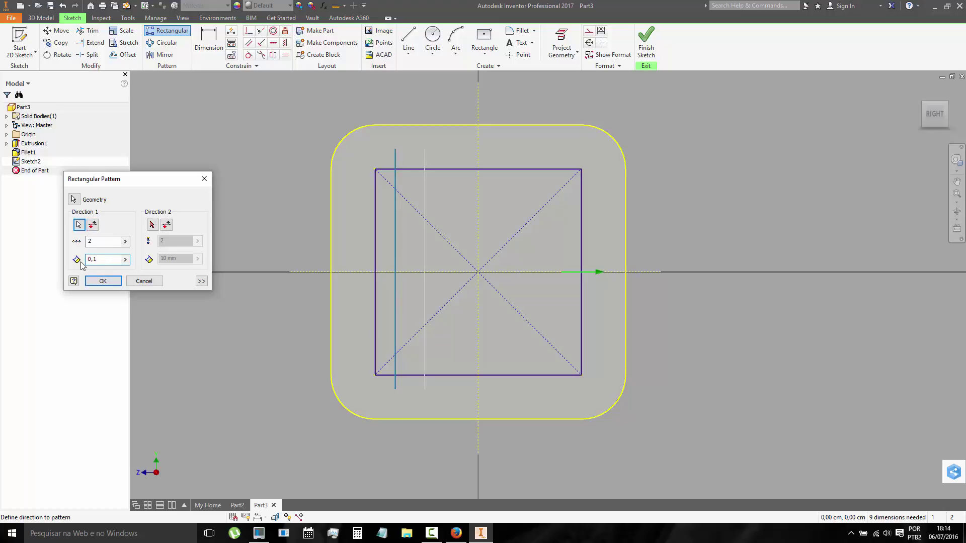
type(" cm")
double_click(89, 241)
key("BackSpace")
type("5")
key("BackSpace")
type("6")
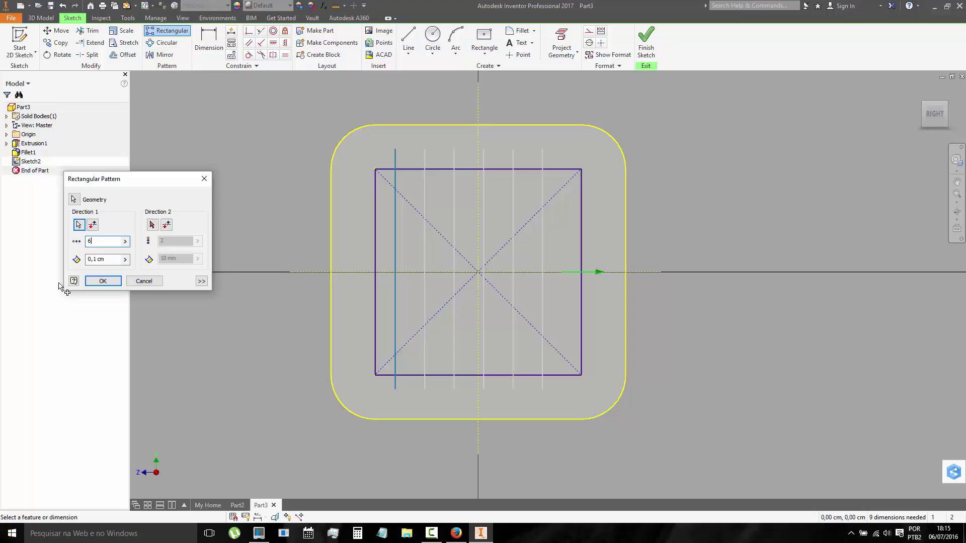
key("BackSpace")
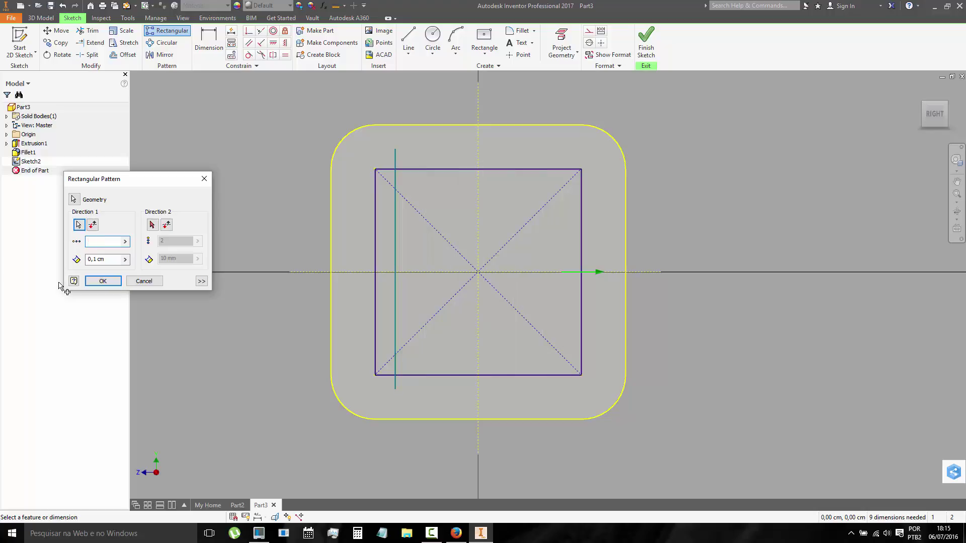
type("5")
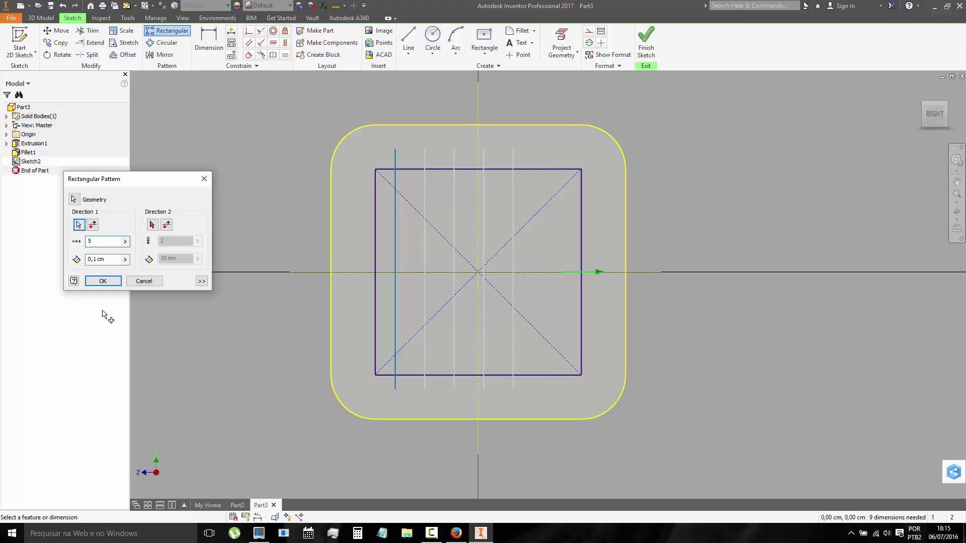
left_click(106, 282)
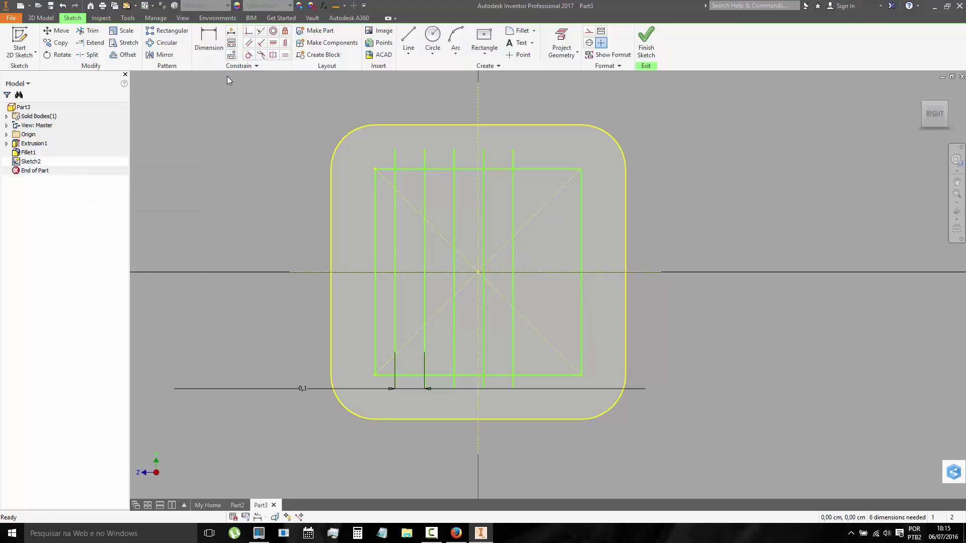
- Make two pattern lines symmetric about the centre axis, then undo the trial pattern
left_click(274, 55)
left_click(455, 201)
left_click(483, 200)
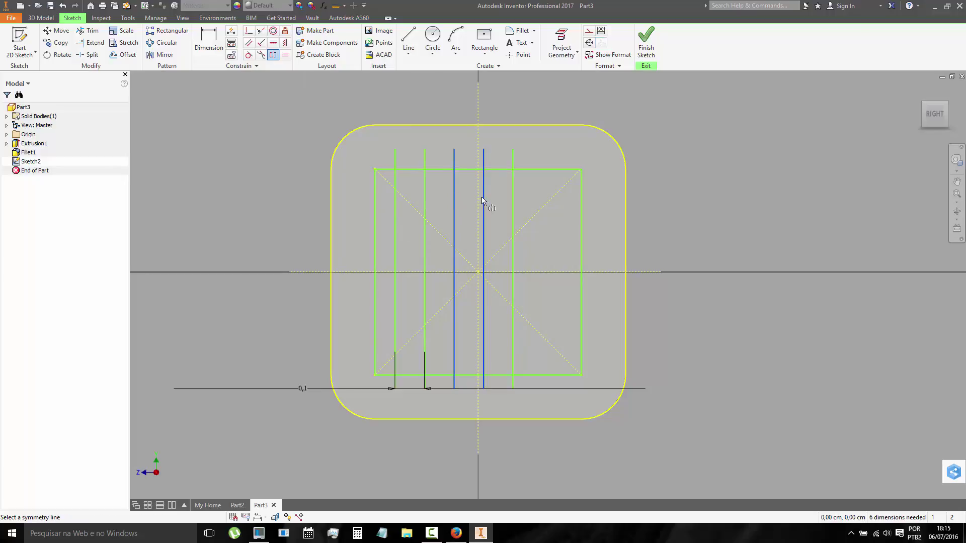
left_click(478, 201)
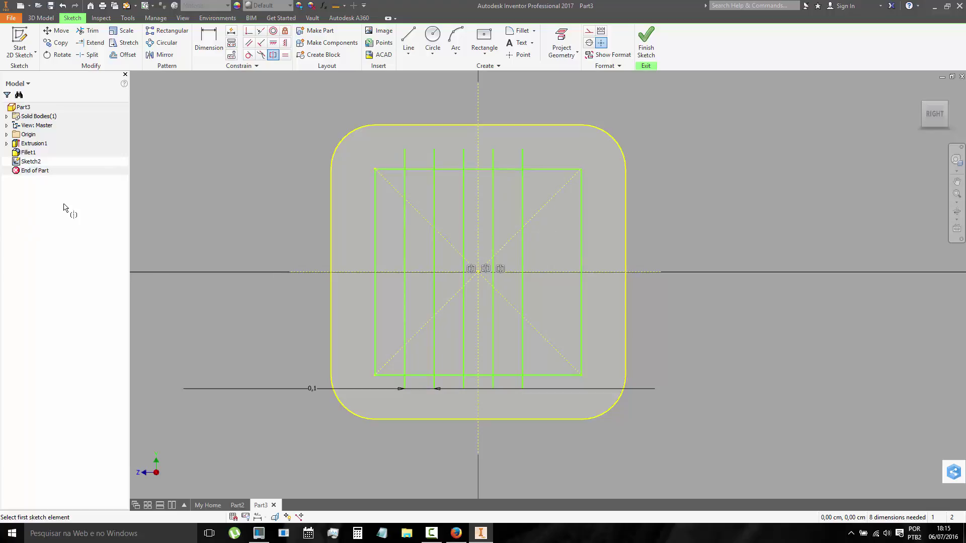
key("ctrl+z")
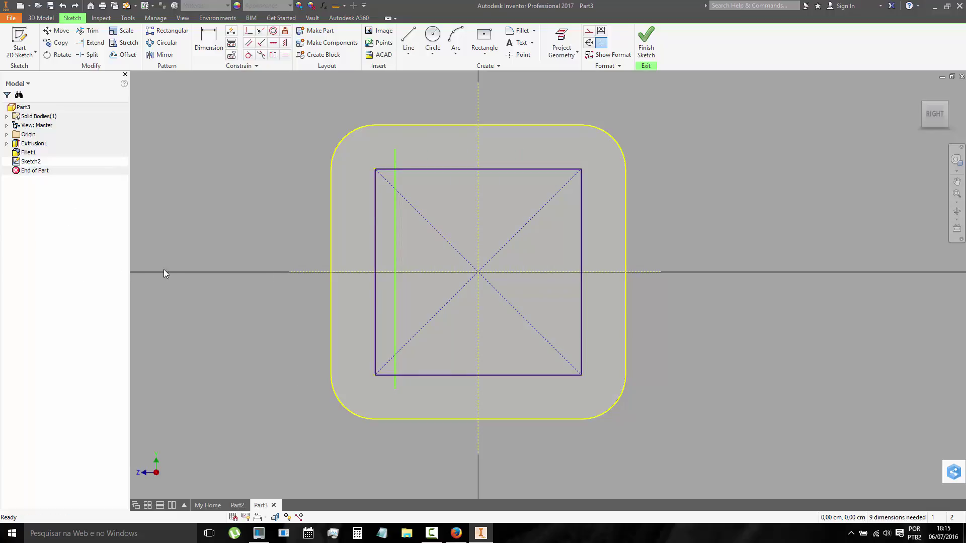
- Pattern the vertical line along the horizontal axis: 4 copies at 0,2 cm spacing
left_click(187, 31)
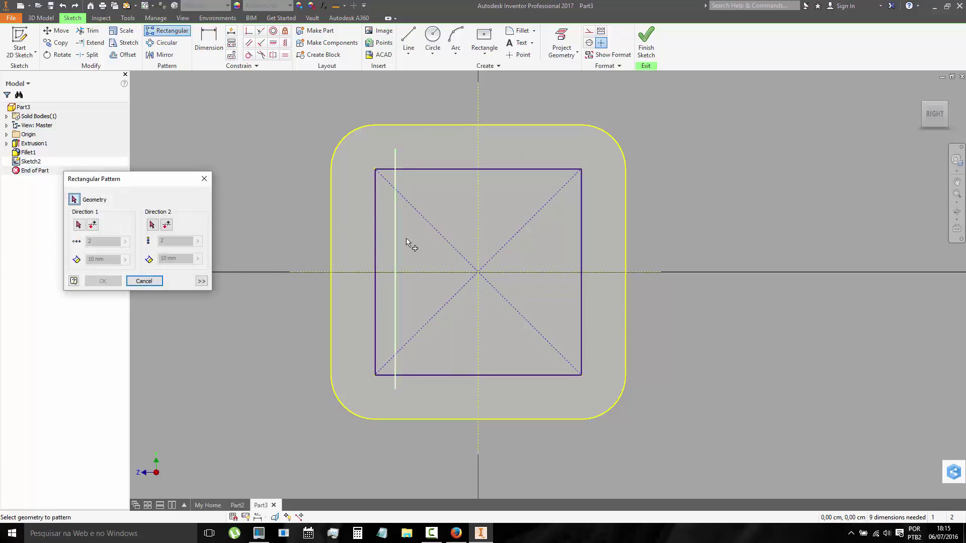
left_click(78, 225)
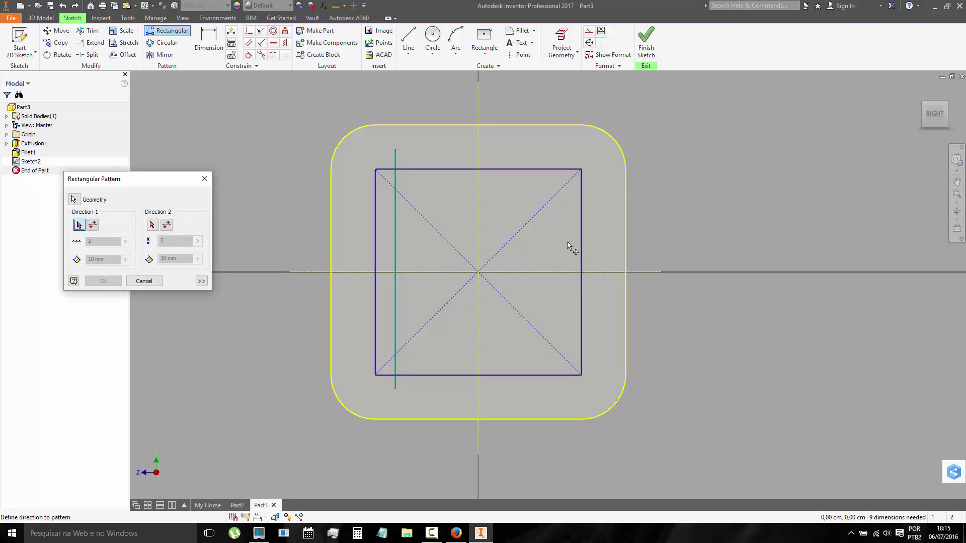
left_click(556, 272)
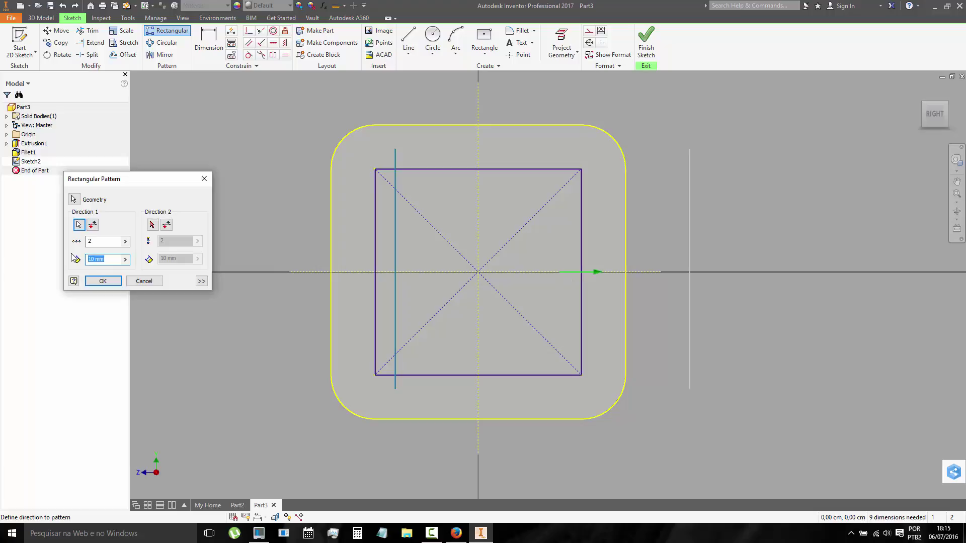
type("0")
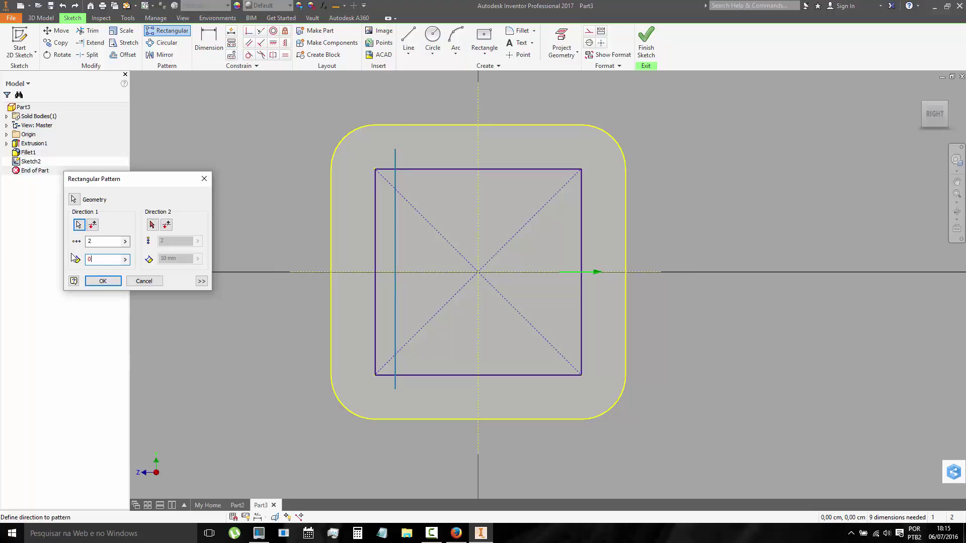
type(",2 cm")
key("shift+Tab")
type("5")
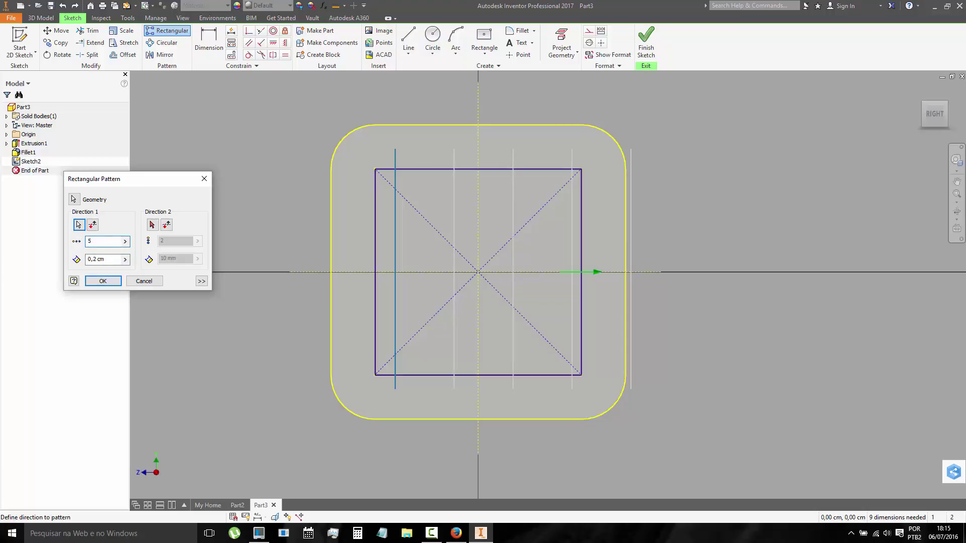
key("BackSpace")
type("4")
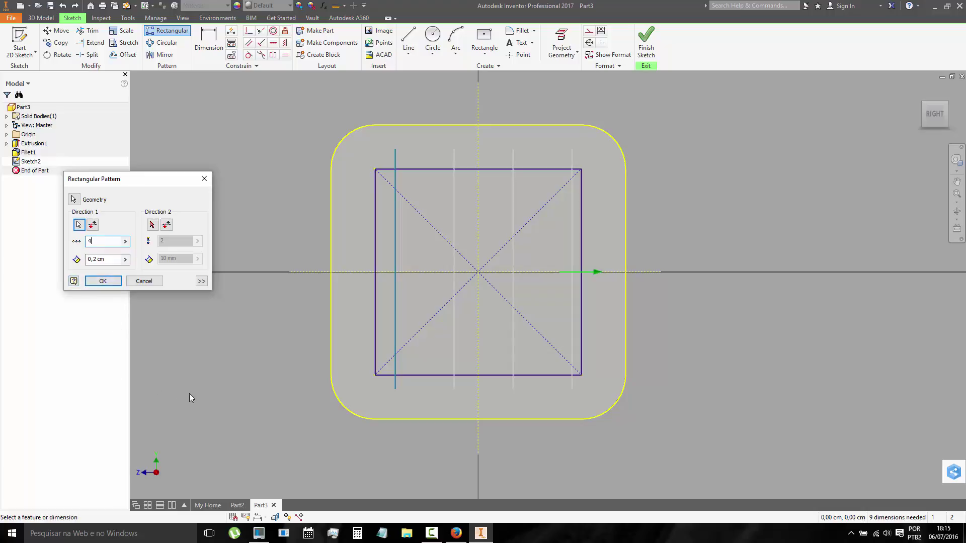
left_click(105, 282)
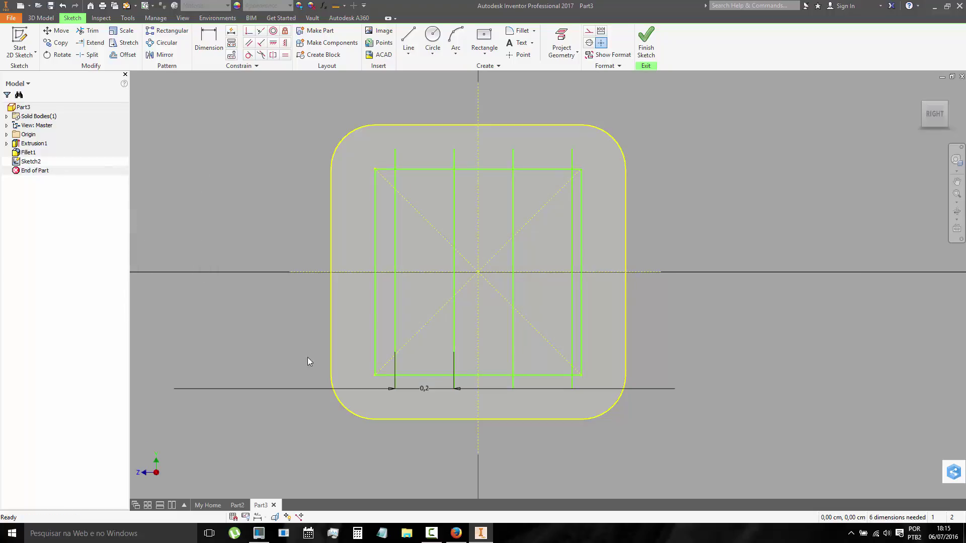
- Make the middle lines symmetric about the centre line, then undo back to one line
left_click(273, 54)
left_click(455, 244)
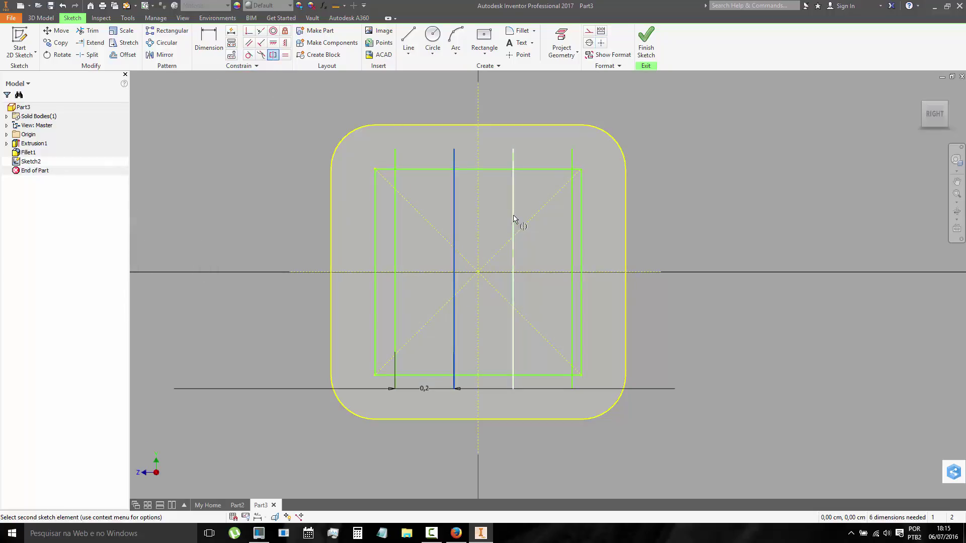
left_click(512, 221)
left_click(478, 216)
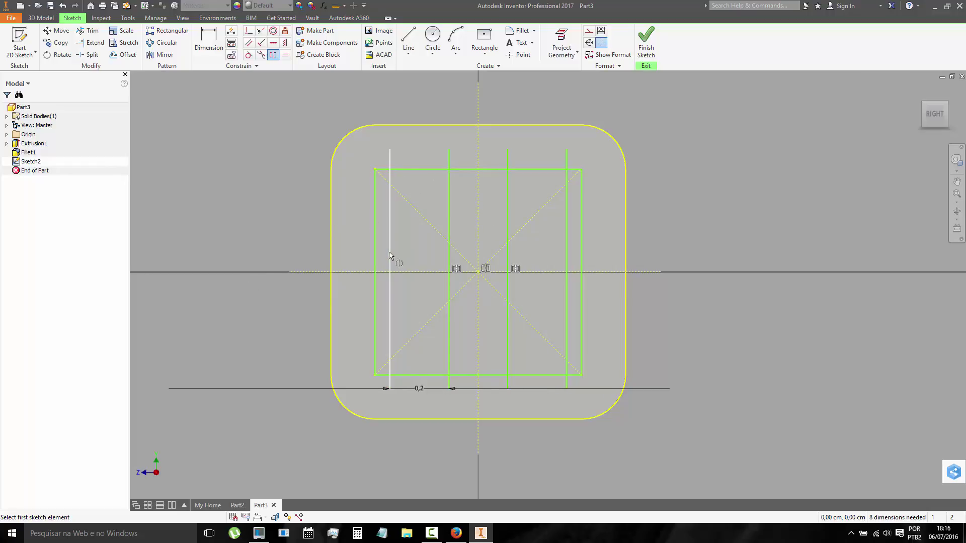
key("ctrl+z")
key("ctrl+z")
key("ctrl+z")
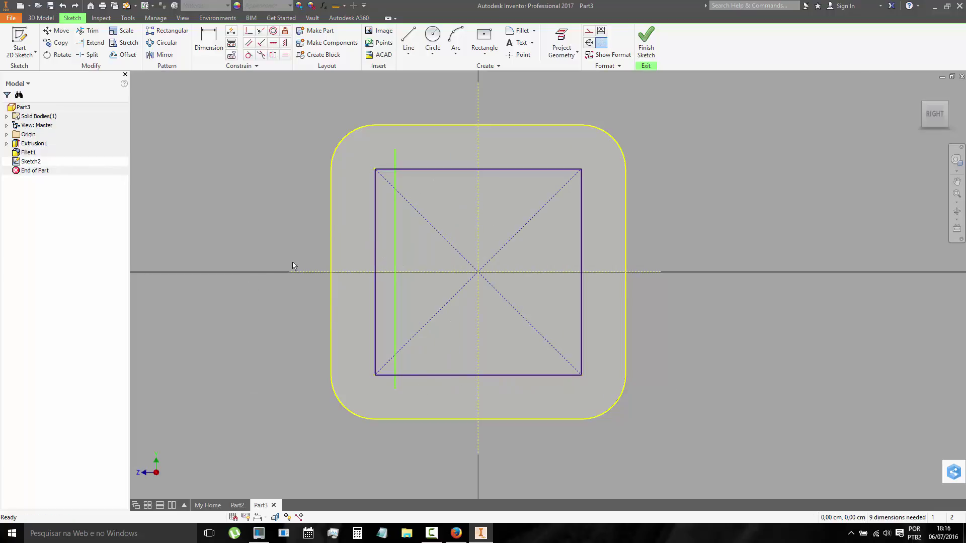
- Pattern the vertical line along the horizontal axis with 0,1 cm spacing and 6 copies
left_click(168, 31)
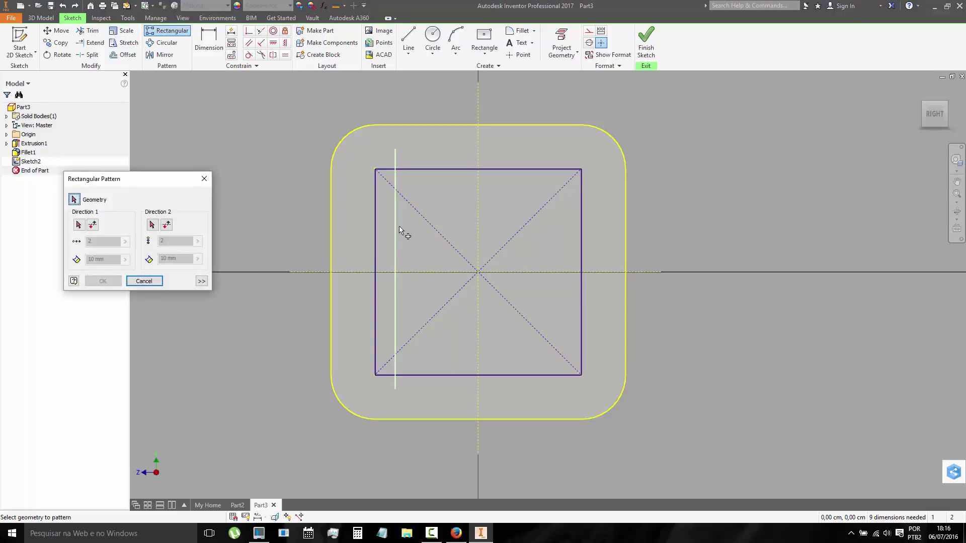
left_click(396, 229)
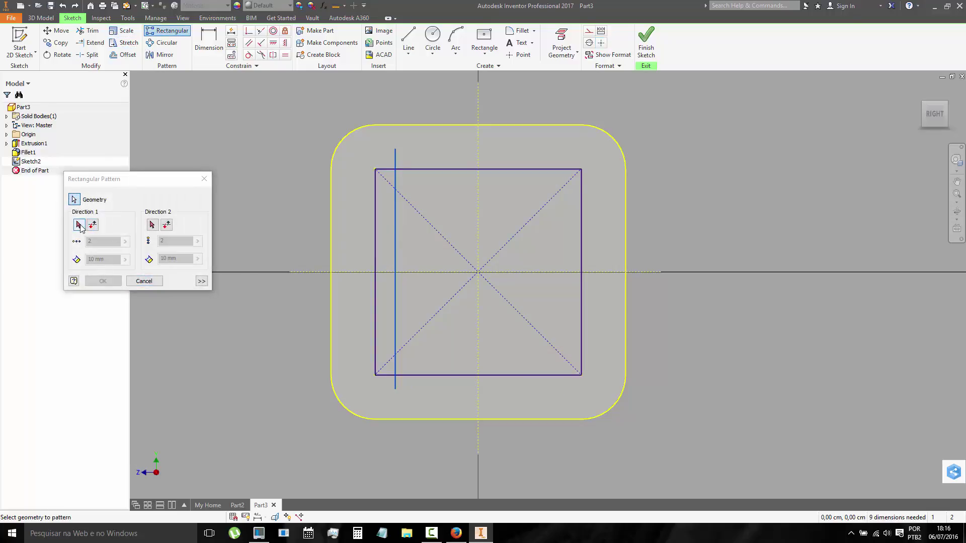
left_click(443, 273)
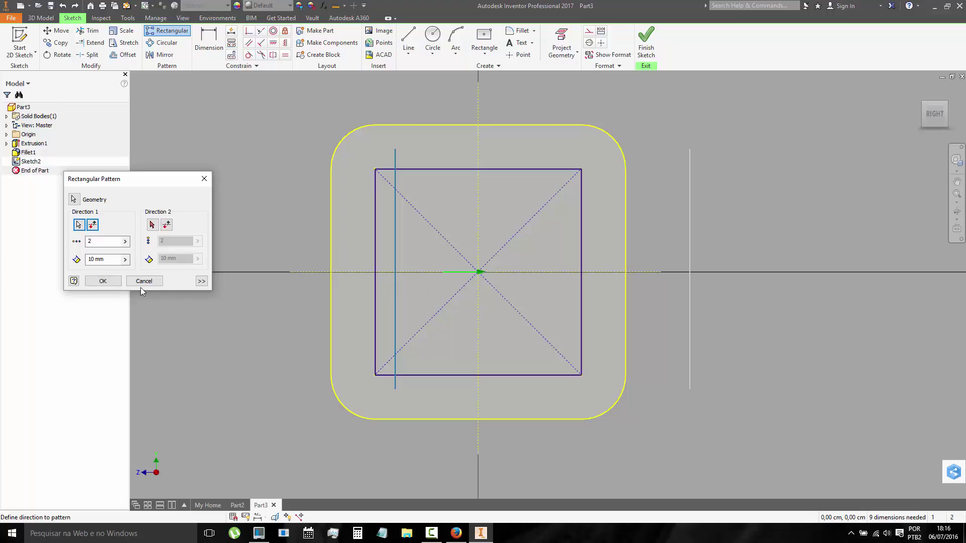
double_click(105, 259)
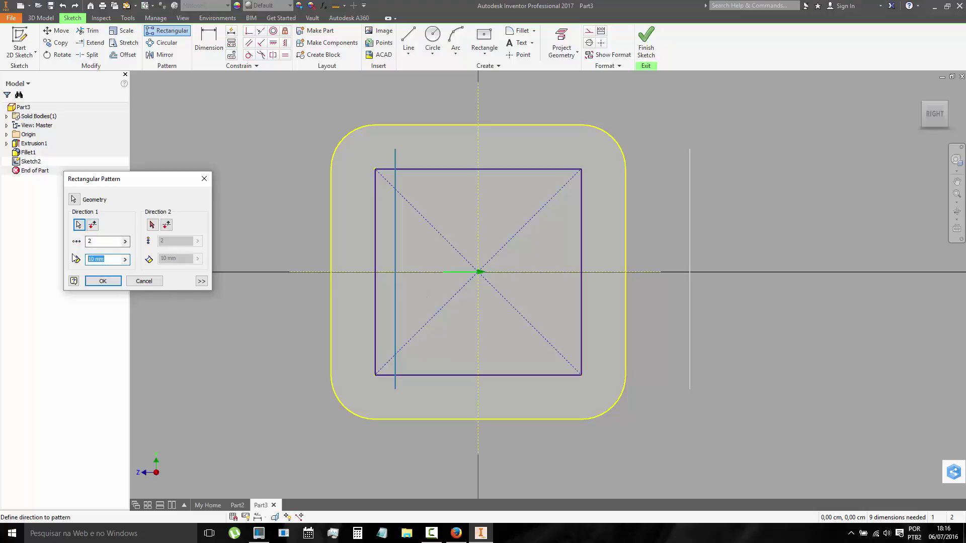
type("0,1")
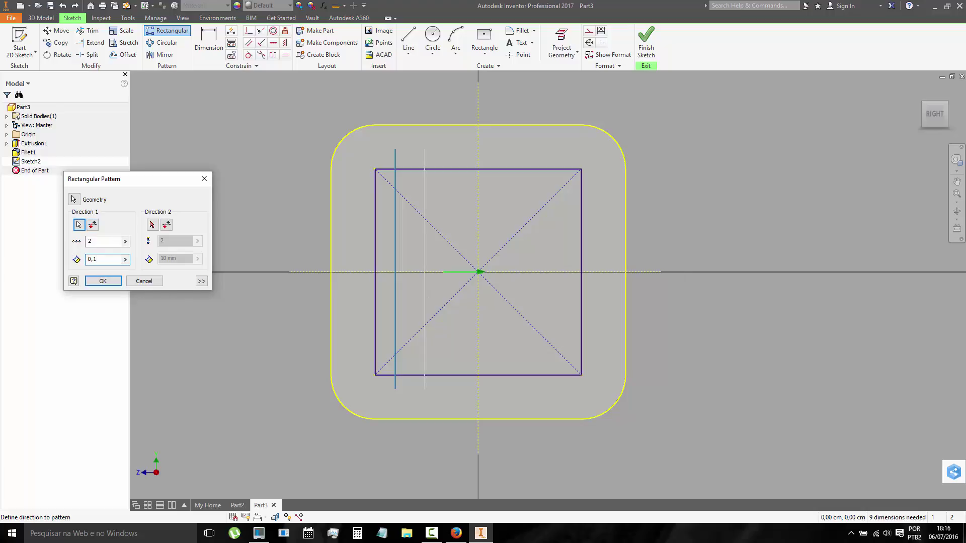
type(" cm")
double_click(101, 242)
type("5")
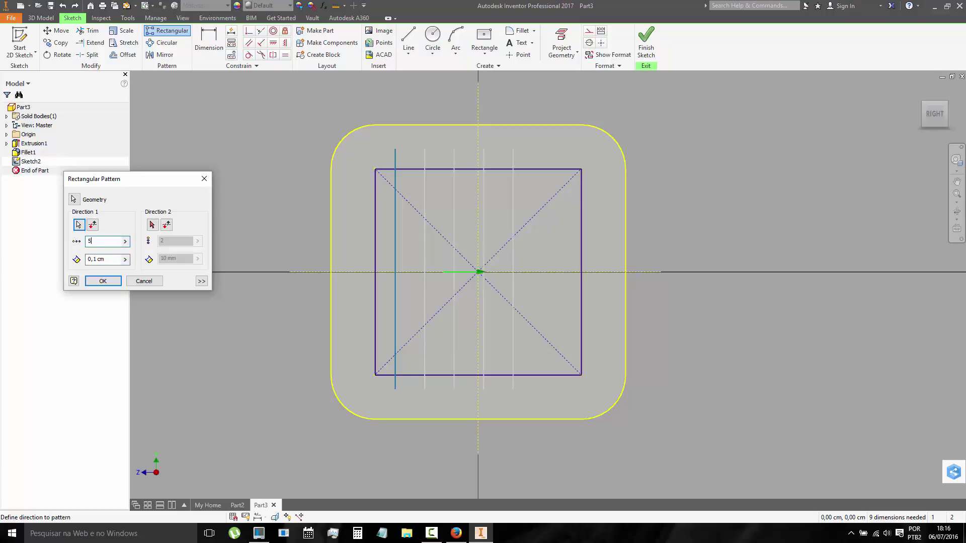
key("BackSpace")
type("6")
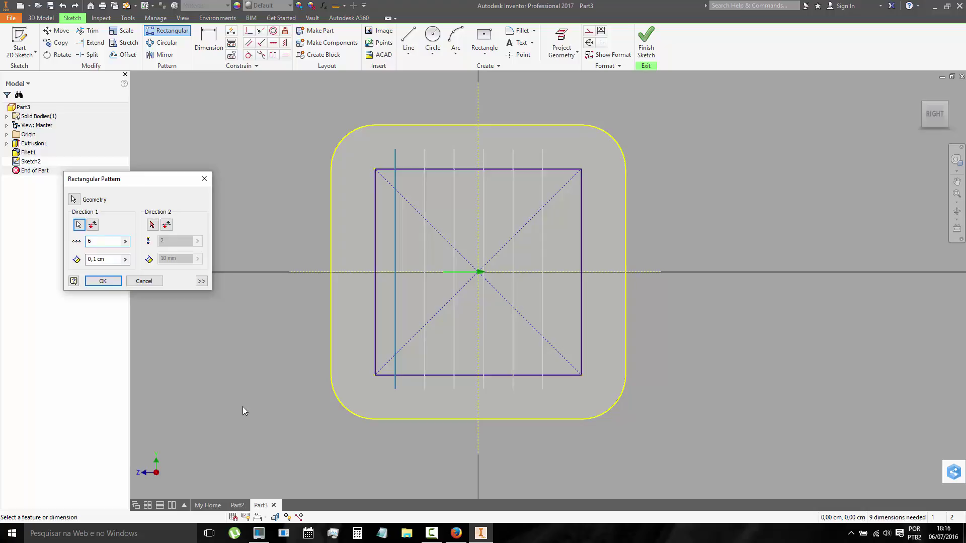
key("BackSpace")
type("7")
key("BackSpace")
type("6")
- Apply the six-line pattern and make a pair of grid lines symmetric about the vertical centreline
left_click(103, 280)
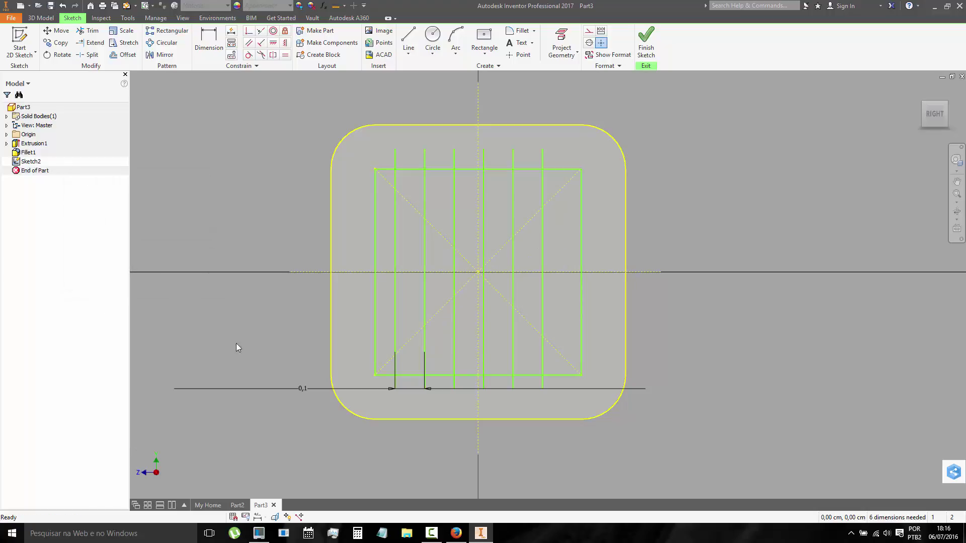
left_click(272, 54)
left_click(484, 256)
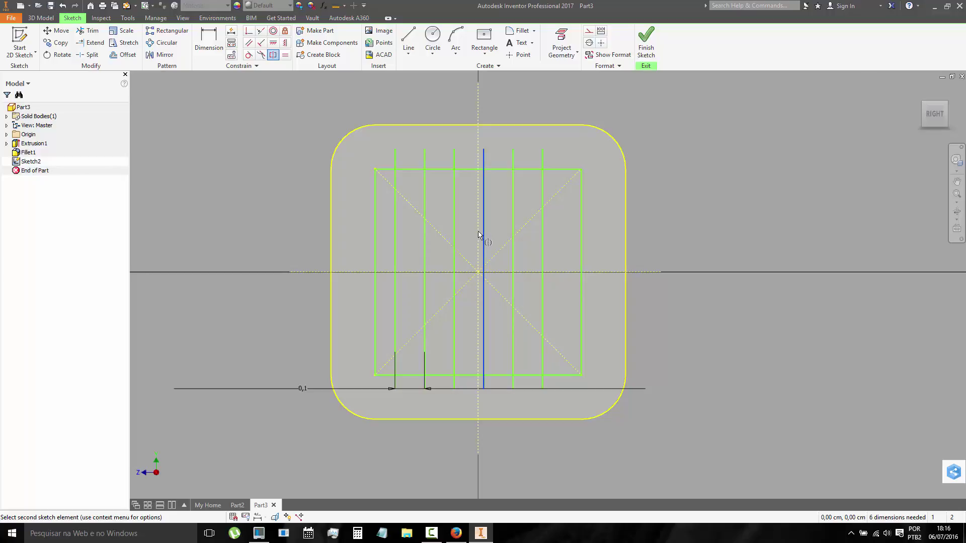
left_click(478, 242)
key("Escape")
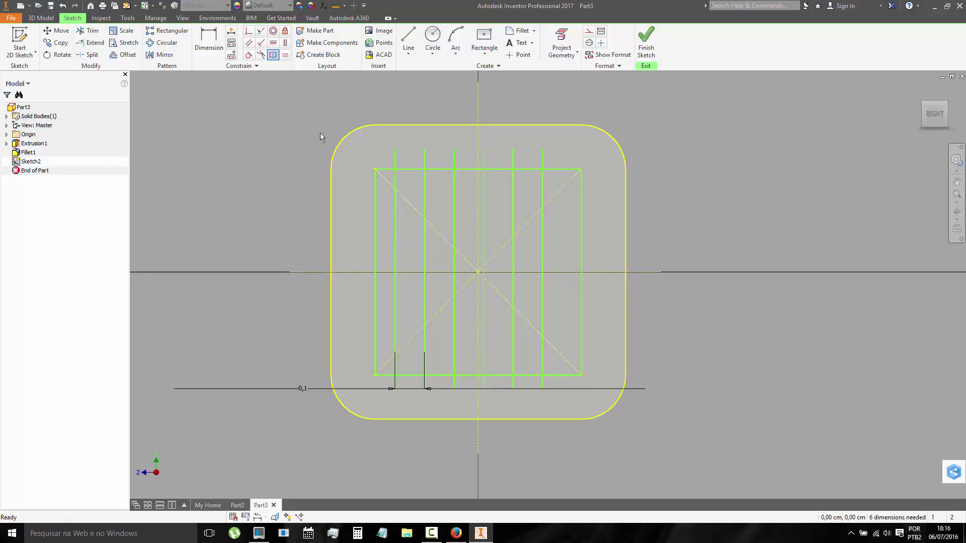
left_click(274, 59)
left_click(484, 214)
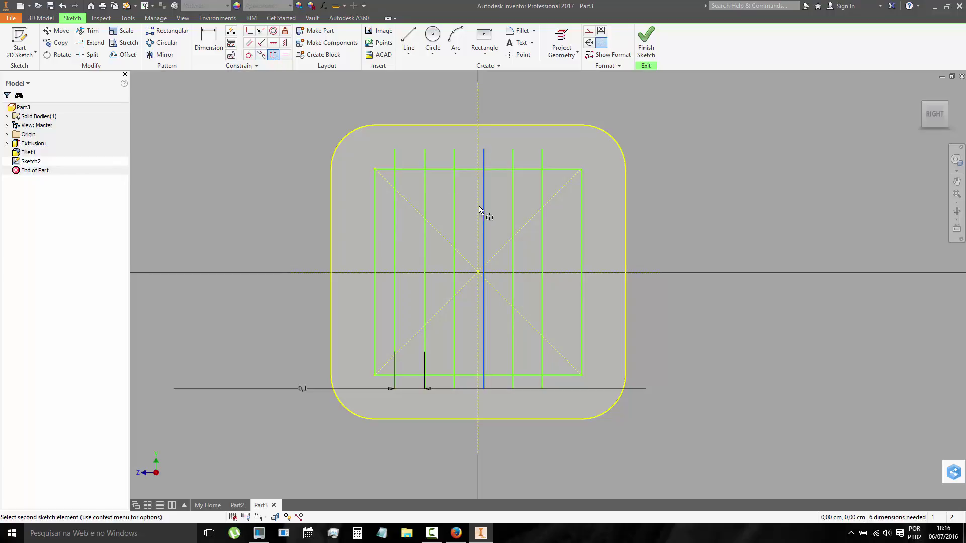
left_click(454, 214)
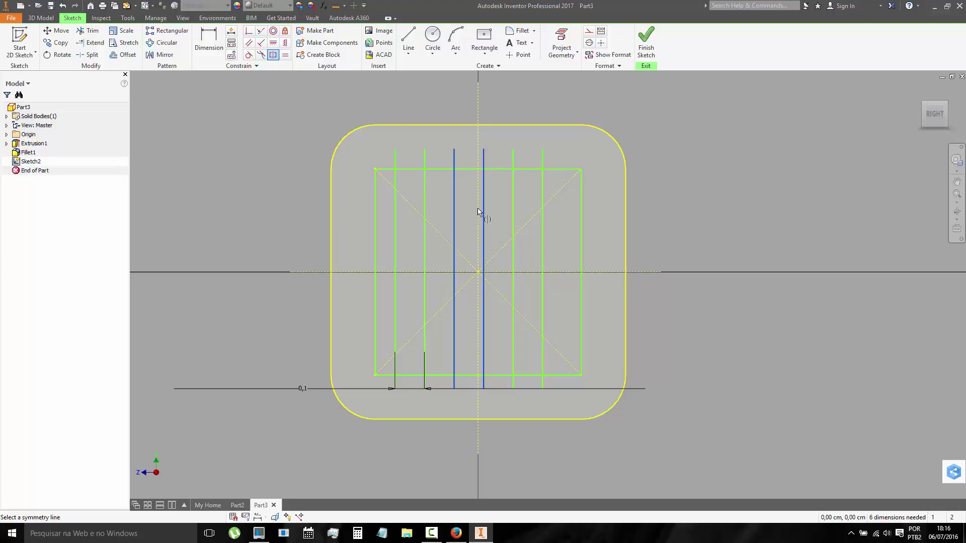
left_click(478, 212)
key("Escape")
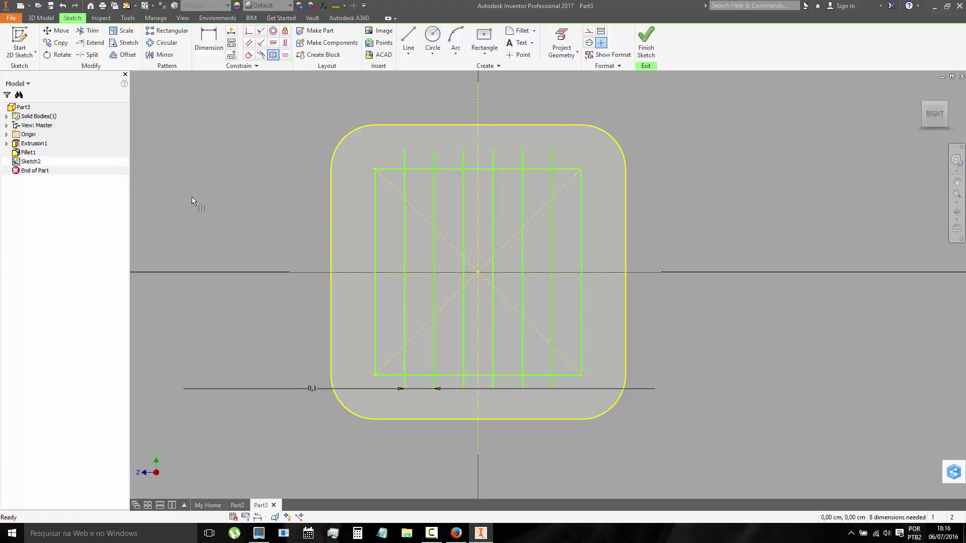
- Draw a horizontal line across the square just above its bottom edge, past both sides
left_click(417, 39)
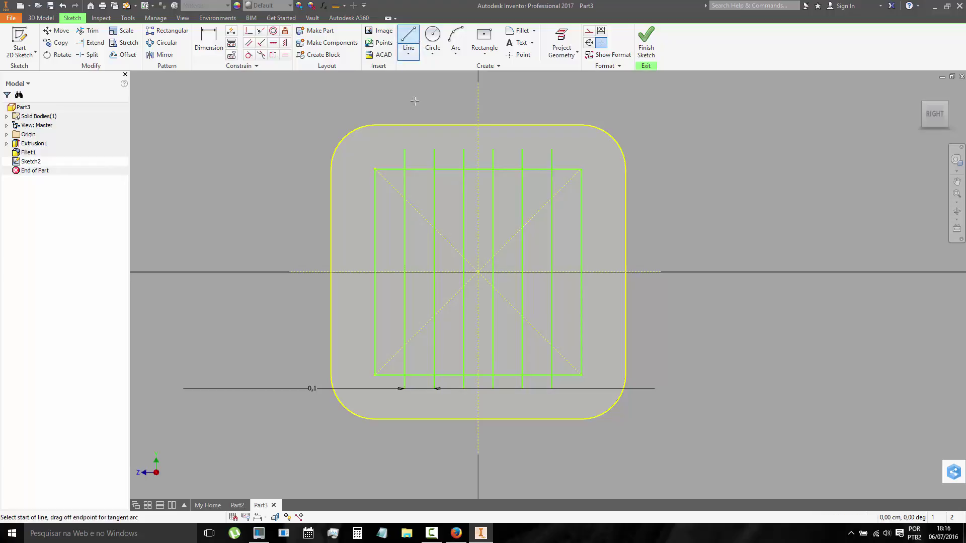
left_click(604, 353)
left_click(354, 353)
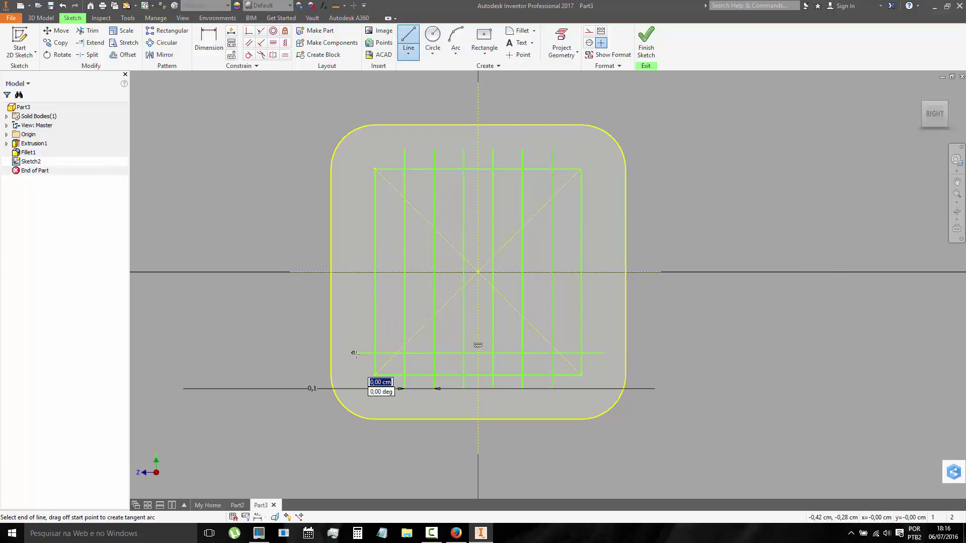
key("Escape")
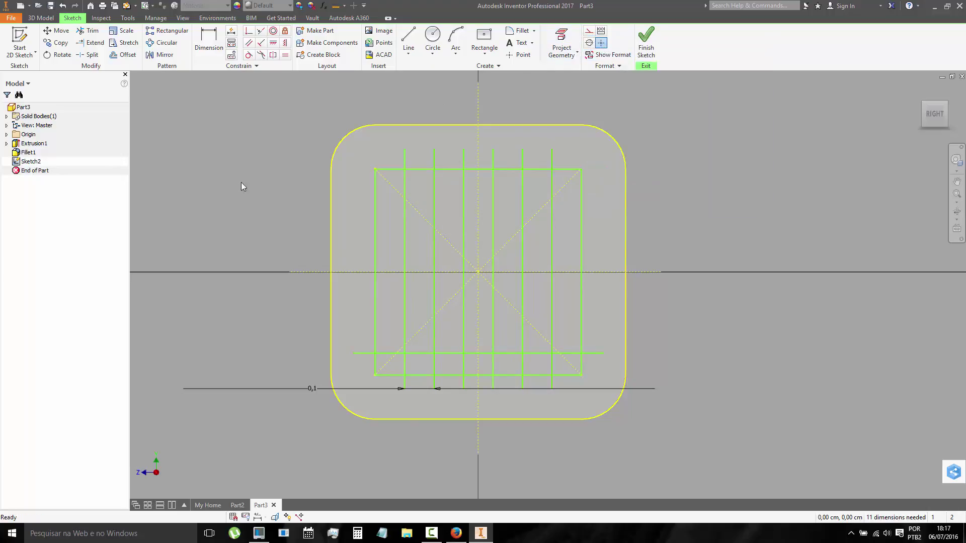
- Pattern the horizontal line six times upward along the vertical axis at 0,1 spacing
left_click(164, 31)
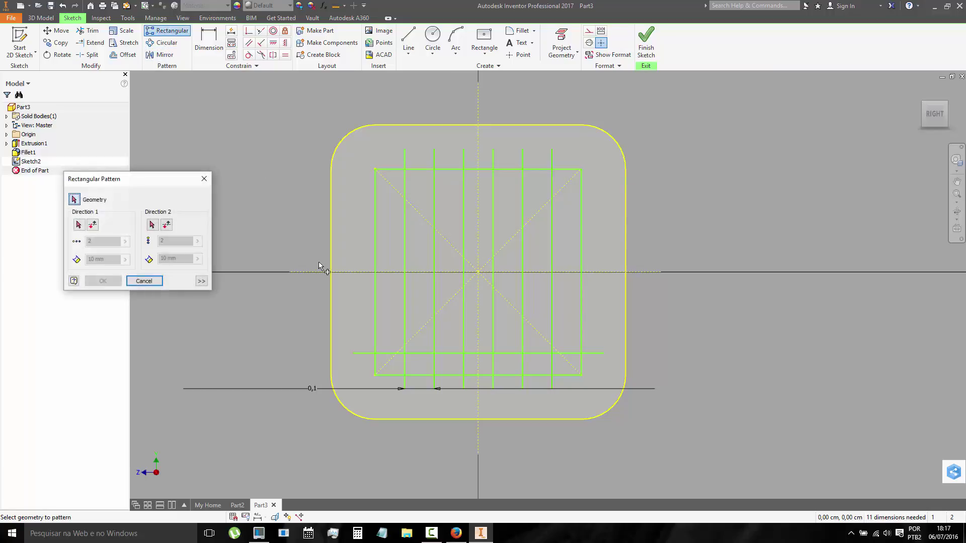
left_click(370, 354)
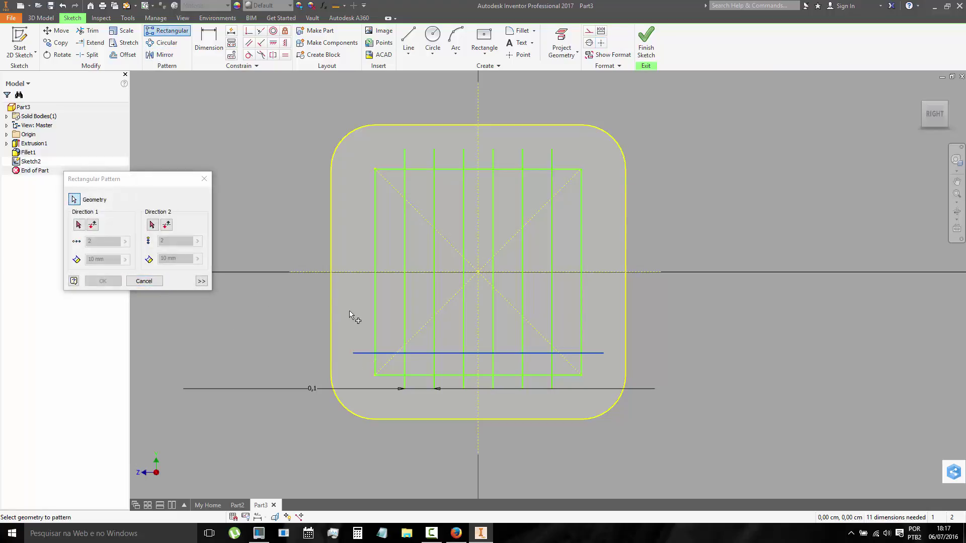
left_click(78, 225)
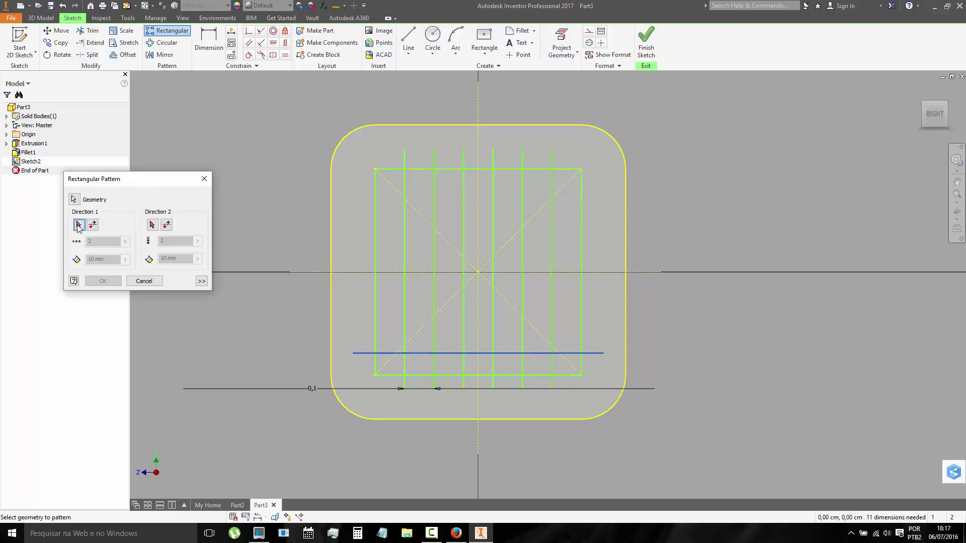
left_click(478, 146)
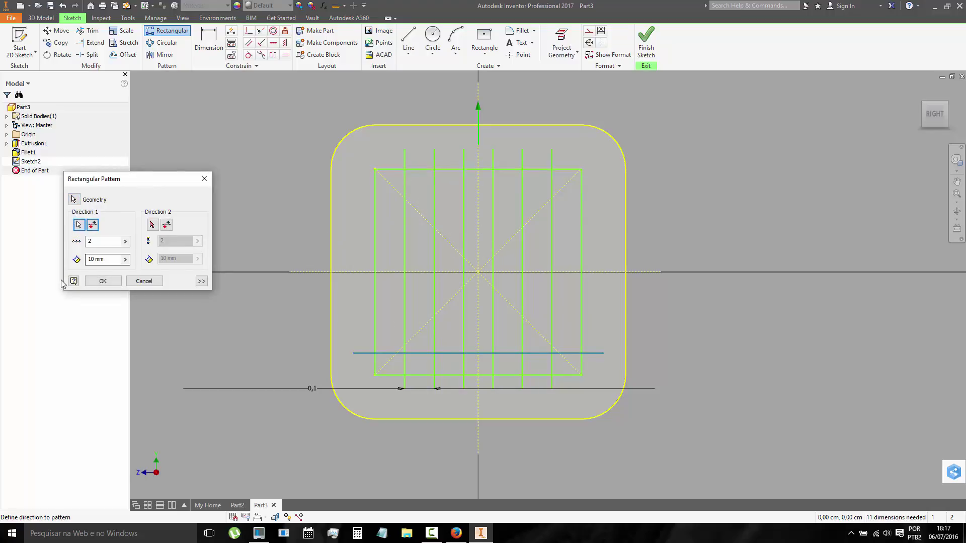
double_click(103, 259)
type("0")
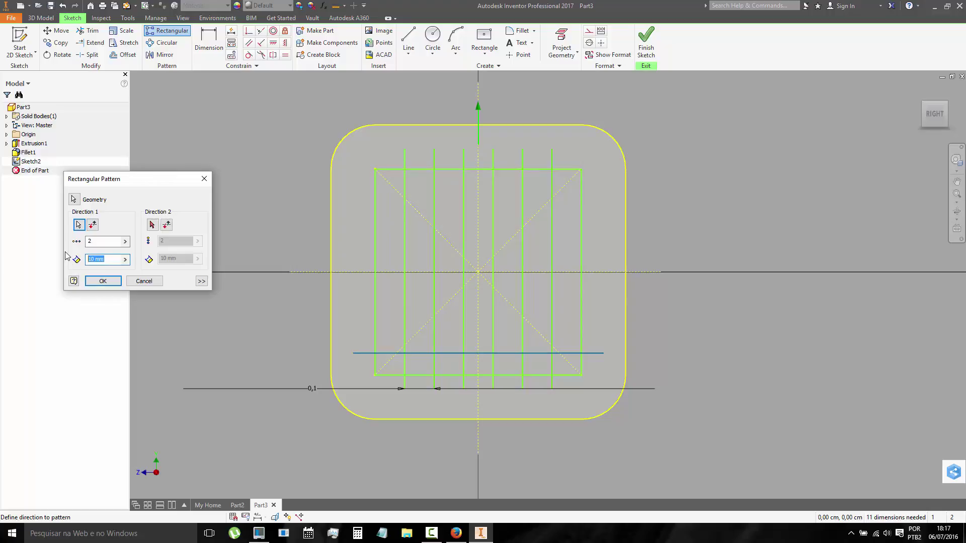
type(",1")
key("shift+Tab")
type("6")
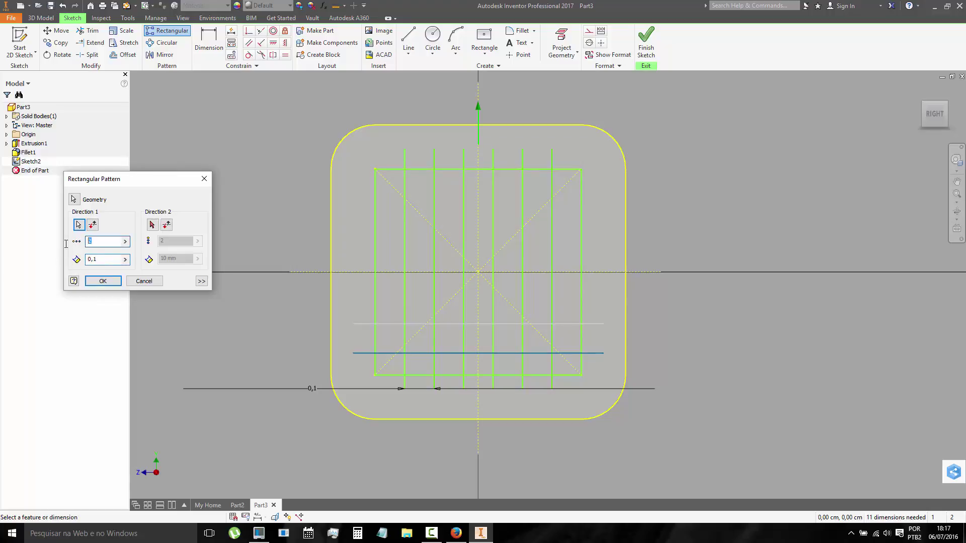
left_click(103, 281)
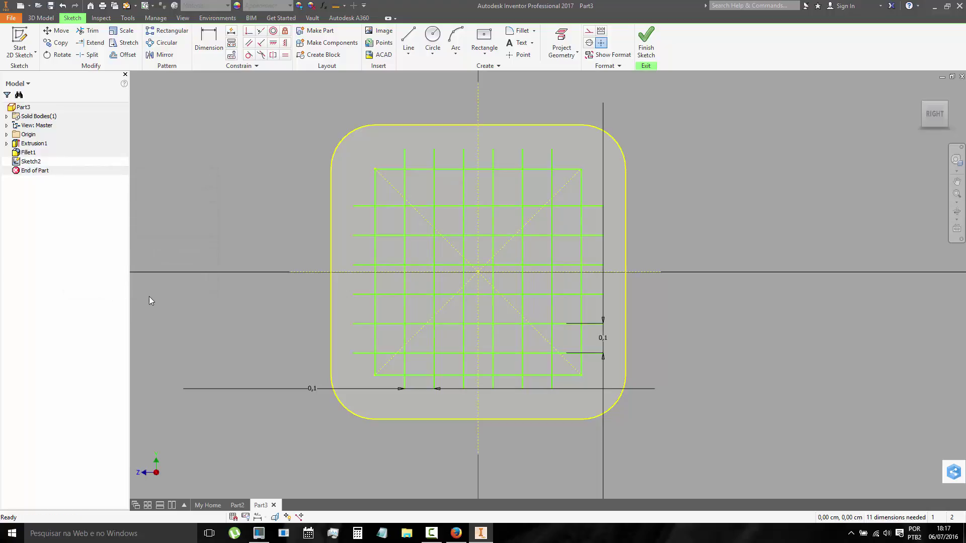
- Make the horizontal grid lines symmetric about the horizontal centreline and finish Sketch2
left_click(273, 54)
left_click(448, 295)
left_click(449, 270)
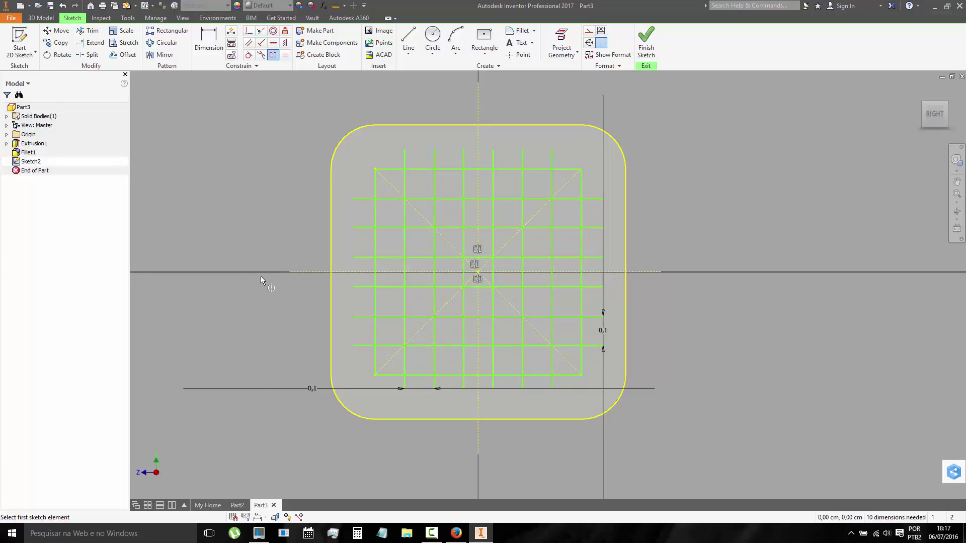
left_click(646, 43)
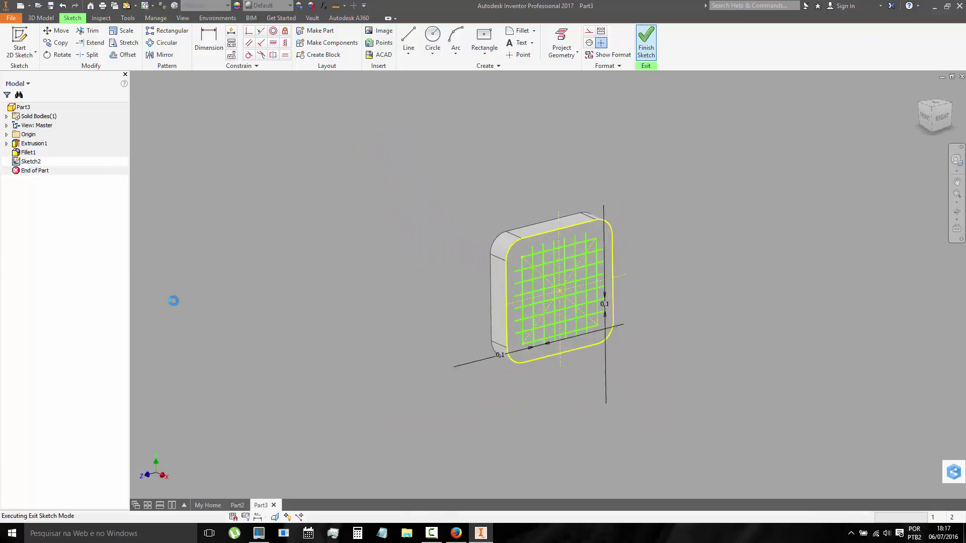
- Zoom out and back in on the grid sketch, then bring up the 3D Model tools
scroll(558, 283, "down", 2)
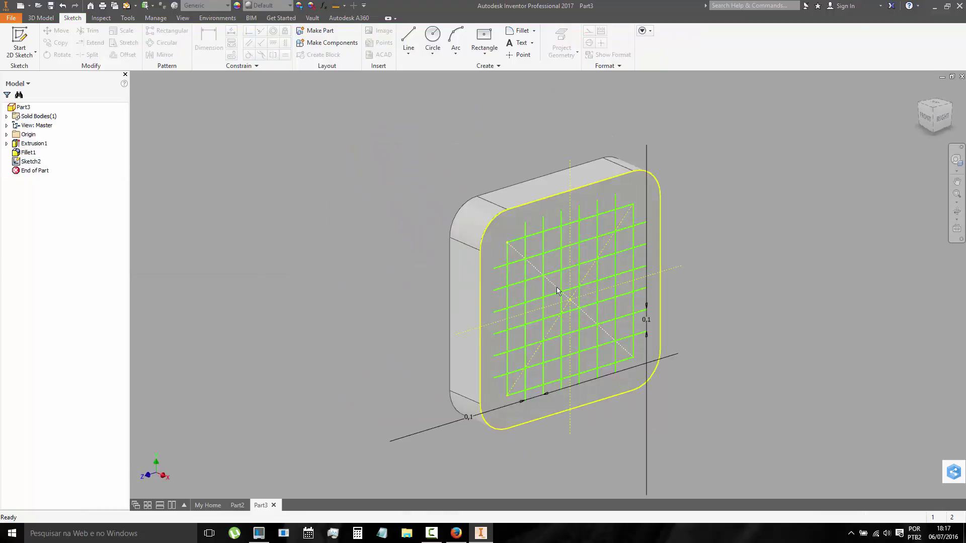
scroll(580, 275, "down", 3)
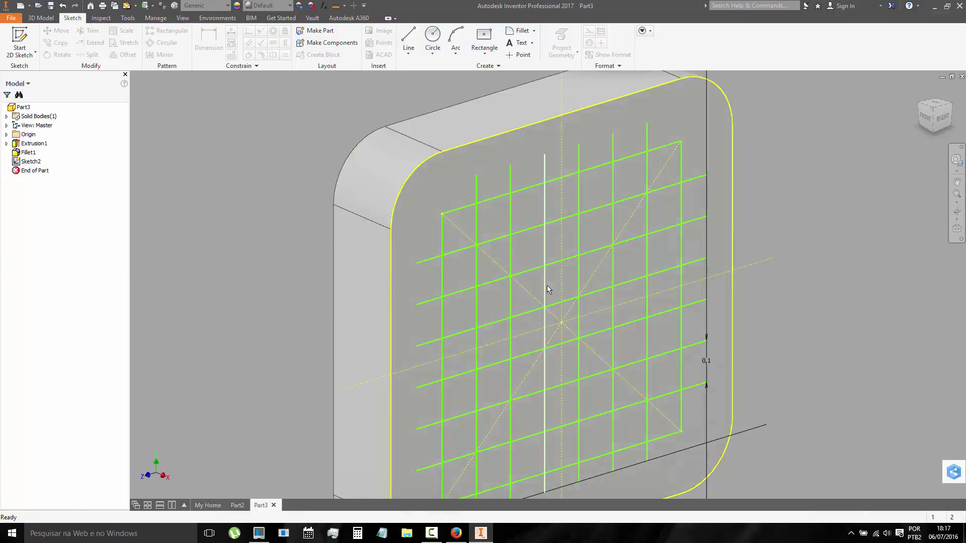
scroll(547, 286, "up", 3)
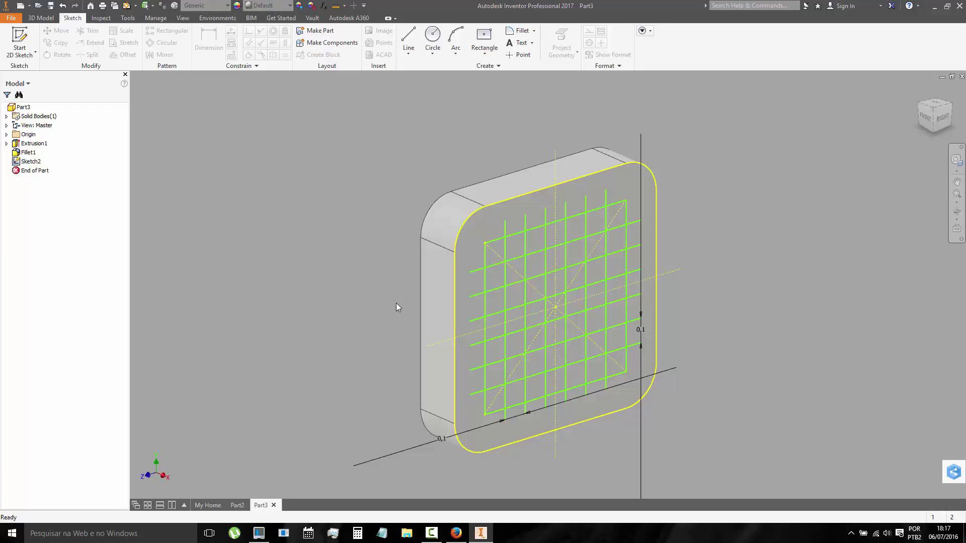
left_click(41, 18)
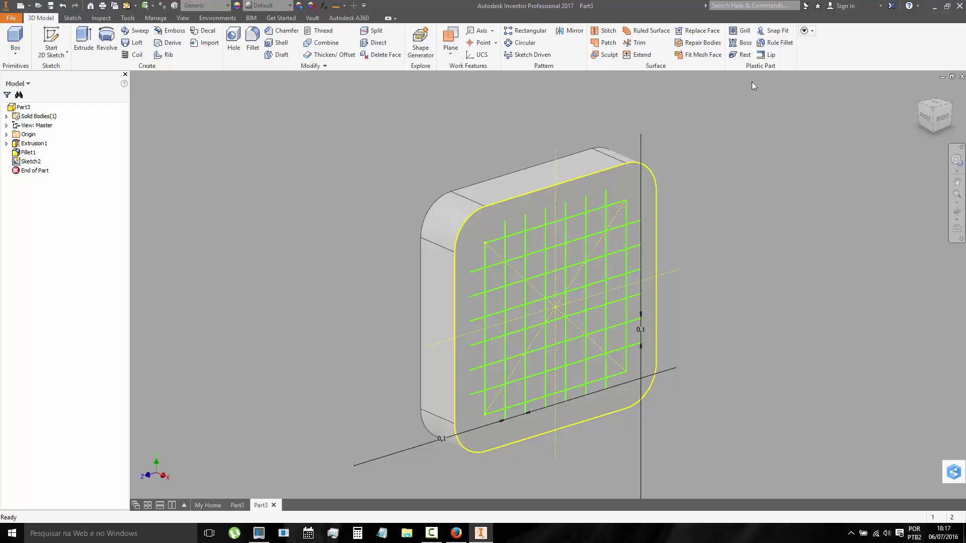
- Start a Grill on the rectangle with a 0,5 mm thick, 0,5 mm high boundary and 0 offset
left_click(743, 33)
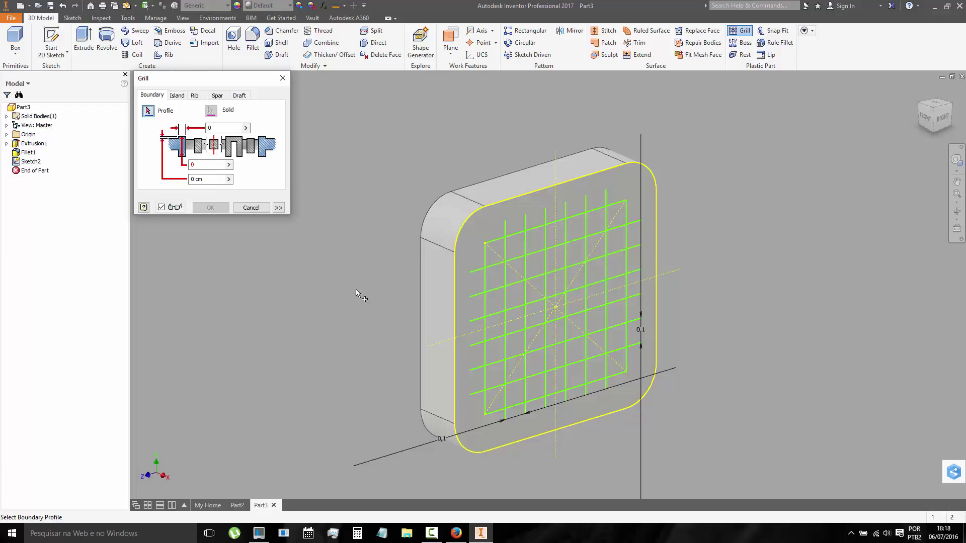
left_click(495, 244)
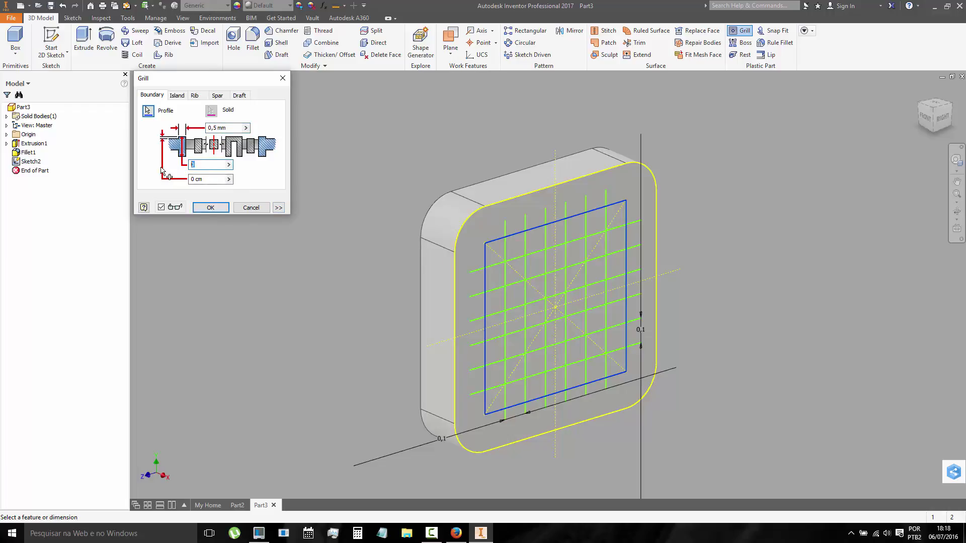
type("0,5")
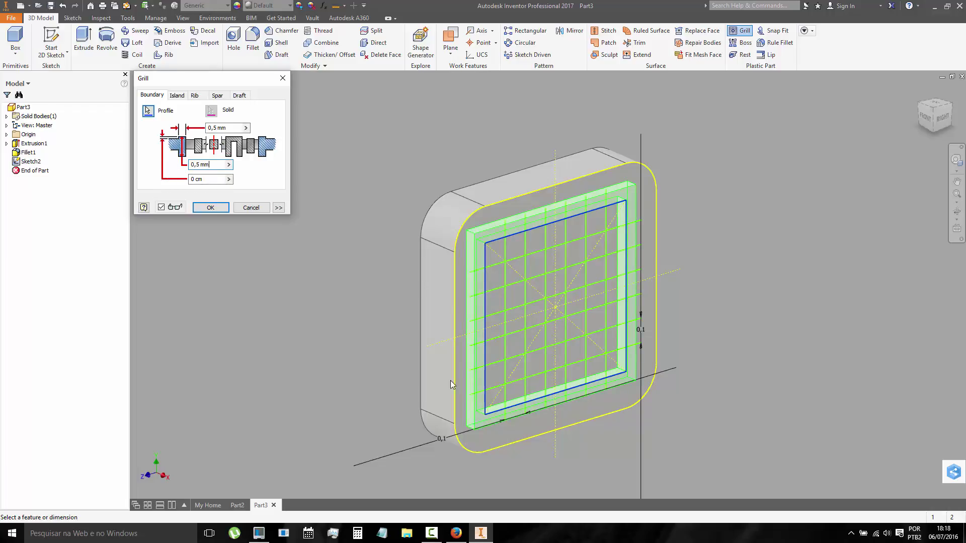
double_click(217, 180)
type("0,5")
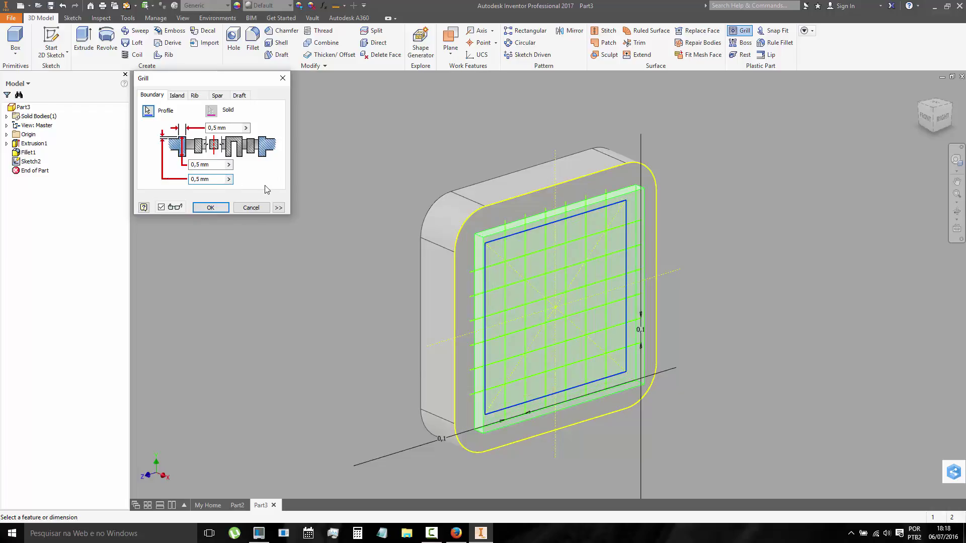
left_click(214, 166)
double_click(207, 180)
type("0")
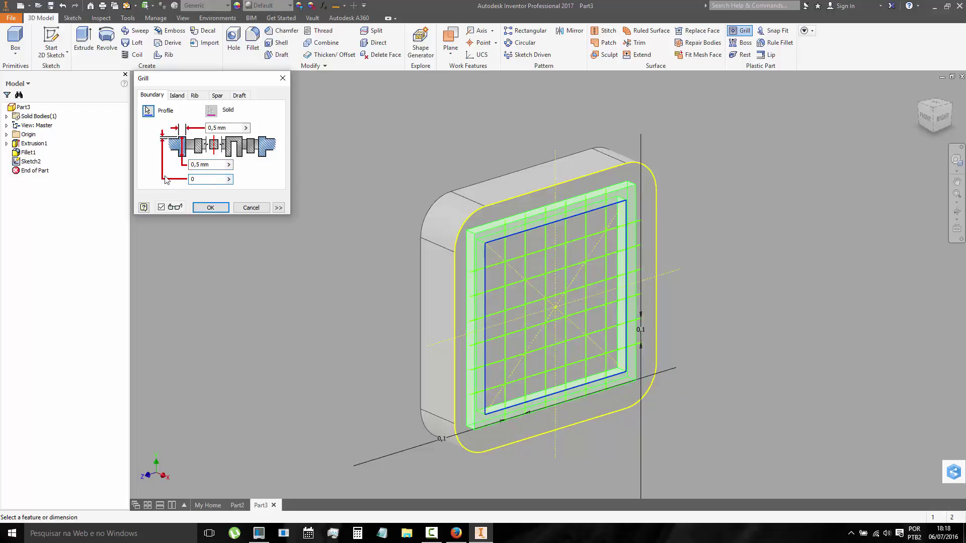
scroll(493, 375, "down", 2)
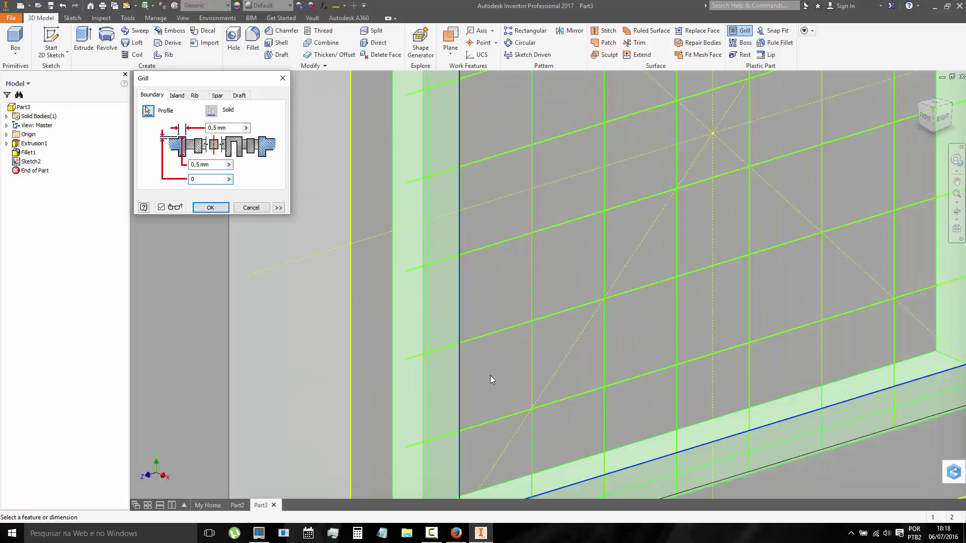
scroll(479, 198, "down", 3)
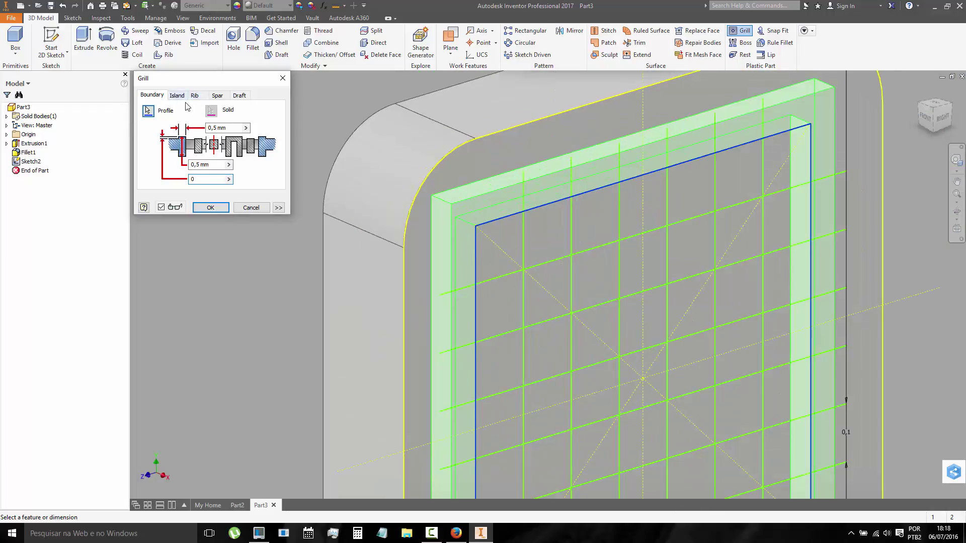
scroll(358, 268, "up", 3)
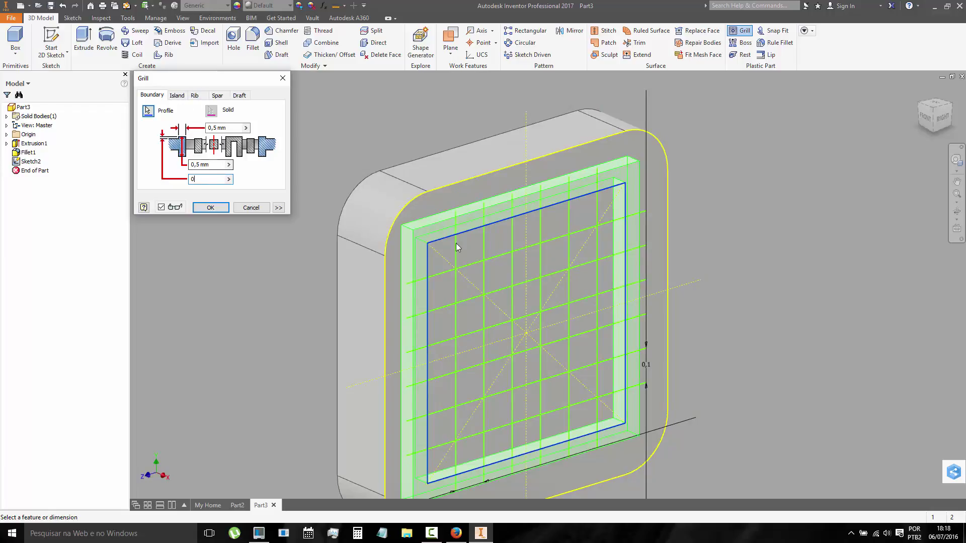
left_click(195, 95)
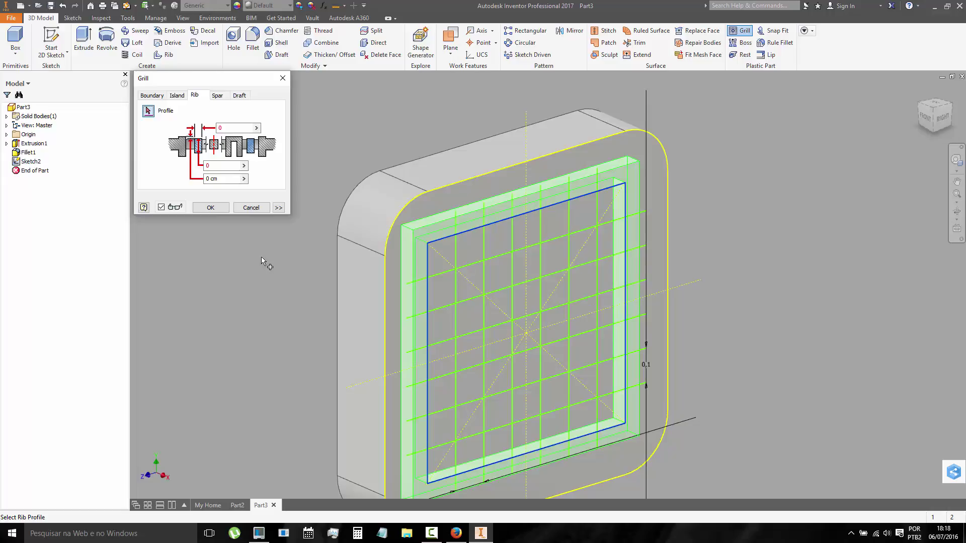
- Select the six horizontal sketch lines as the grill's rib profiles
left_click(445, 273)
left_click(443, 306)
left_click(438, 342)
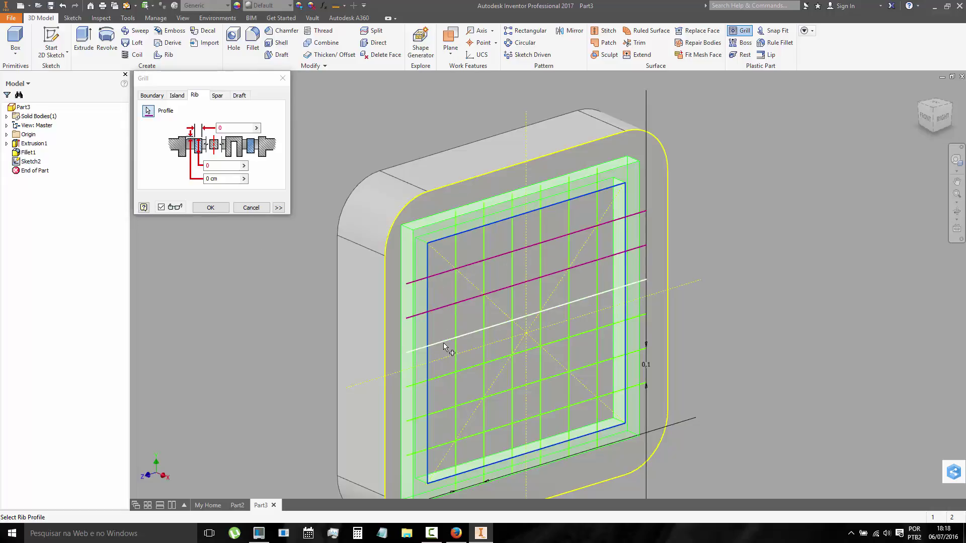
left_click(440, 376)
left_click(441, 410)
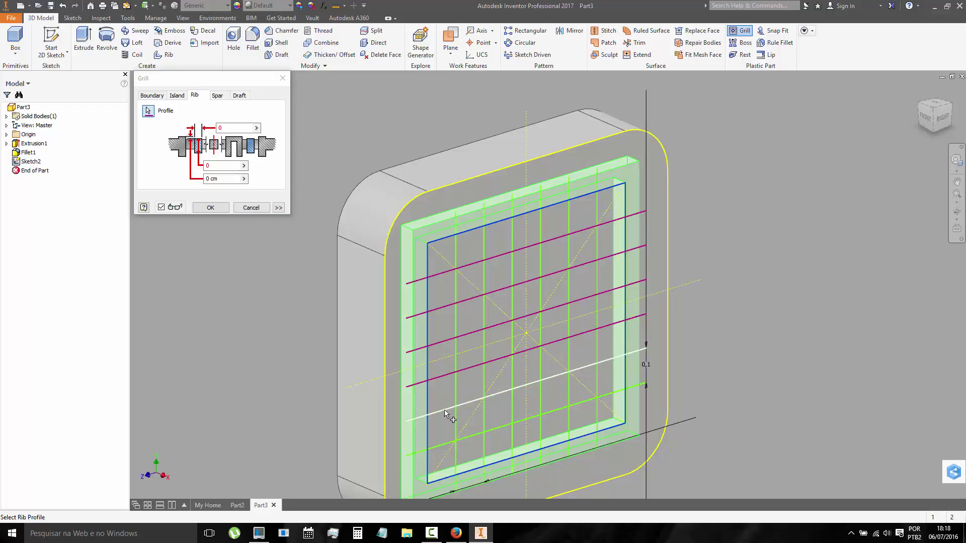
left_click(441, 446)
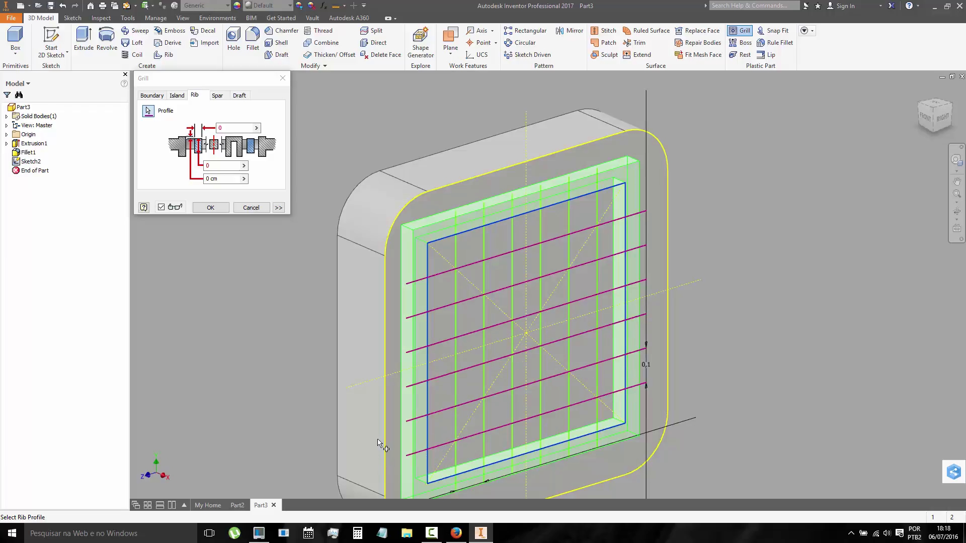
- Set the rib dimension fields to 0,5 mm
left_click(219, 128)
type(",5 mm")
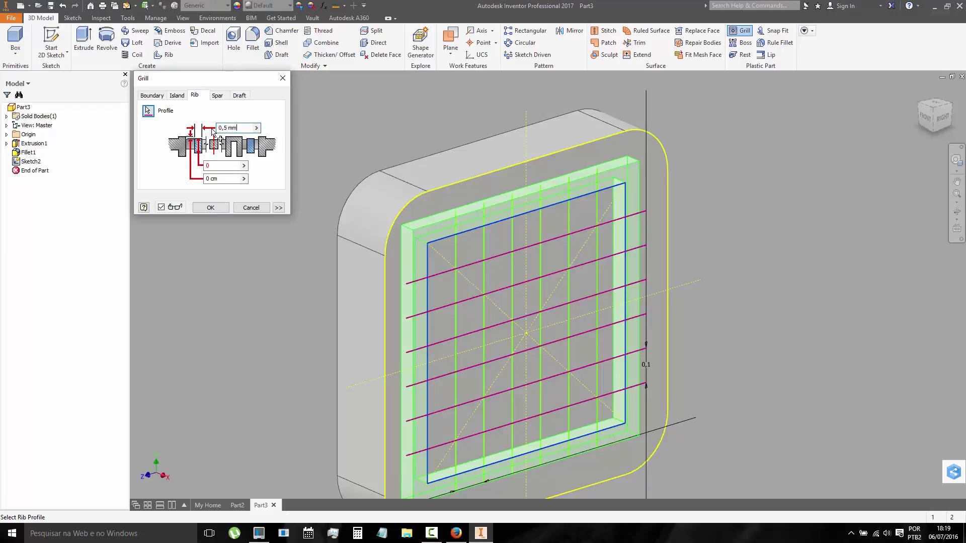
left_click(219, 165)
key("BackSpace")
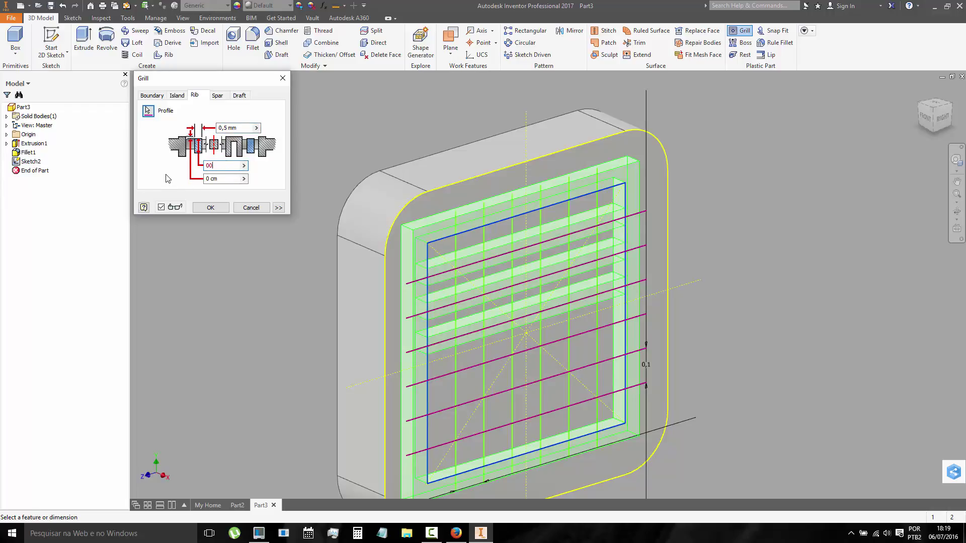
type("0,5")
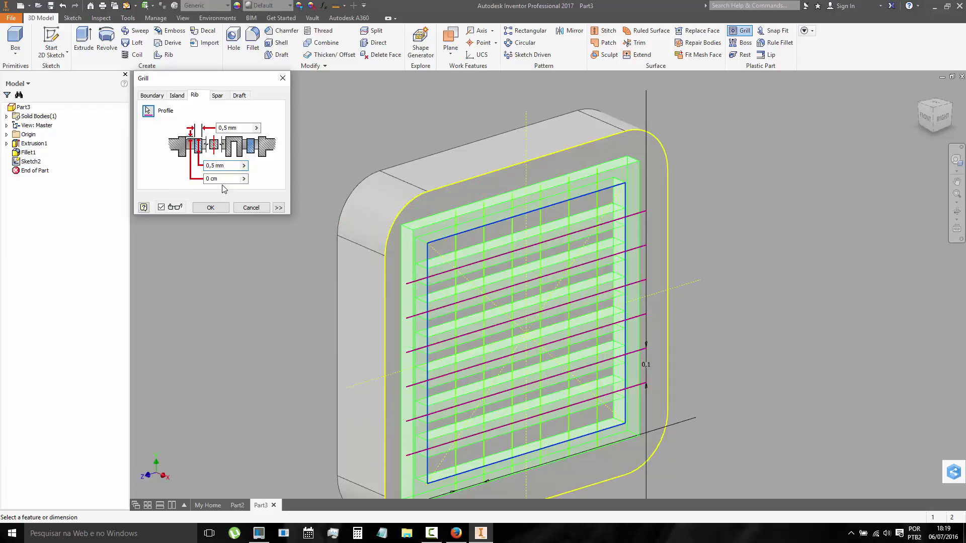
left_click_drag(221, 179, 196, 182)
left_click(229, 168)
- Select the six vertical sketch lines as the grill's spar profiles
left_click(217, 95)
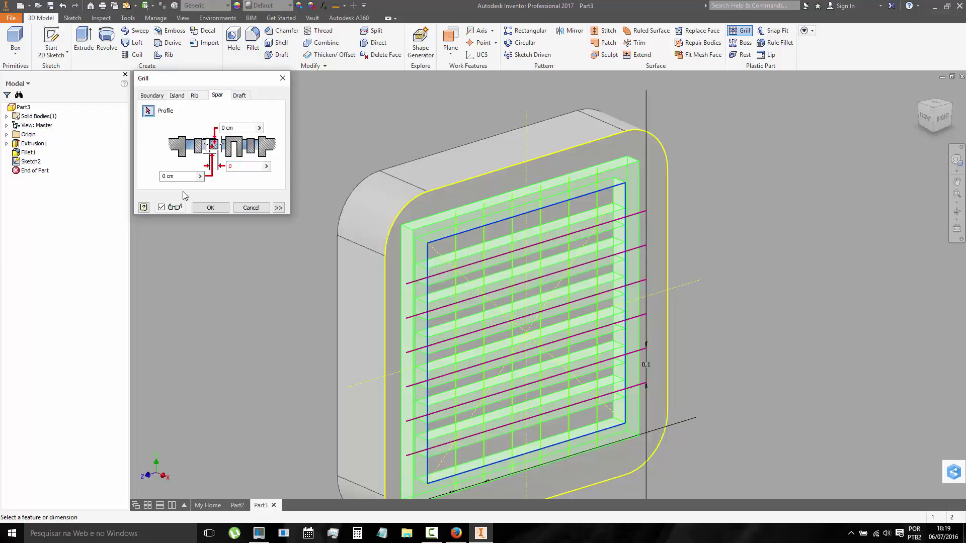
left_click(456, 247)
left_click(484, 242)
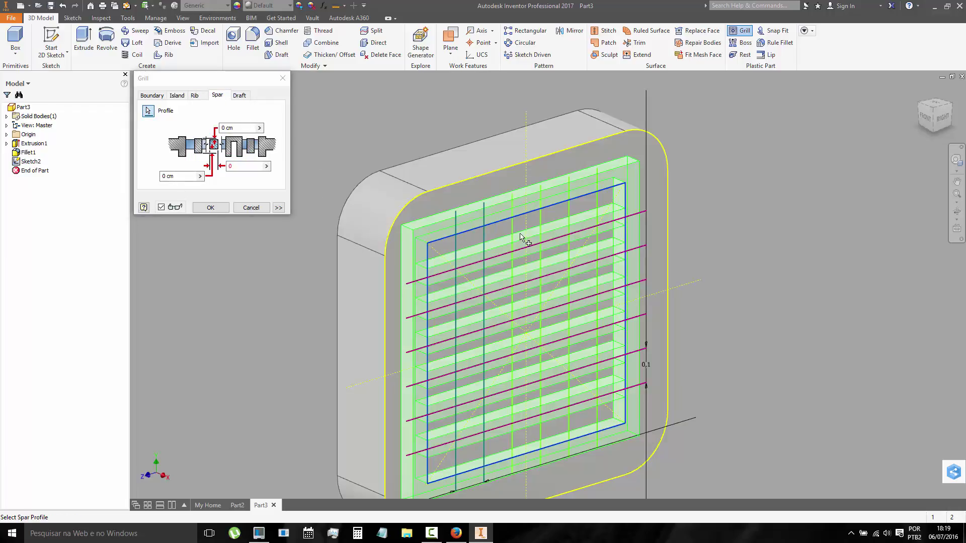
left_click(513, 238)
left_click(541, 224)
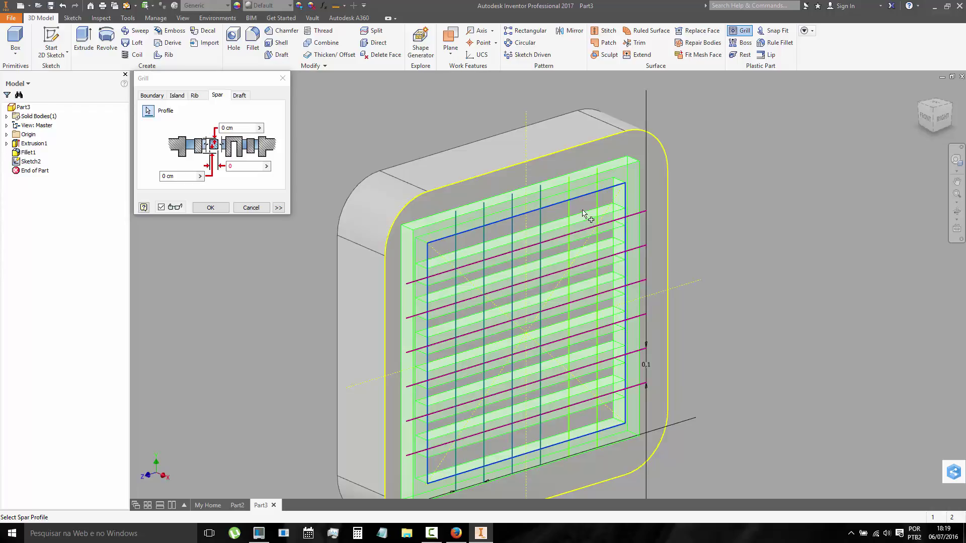
left_click(570, 212)
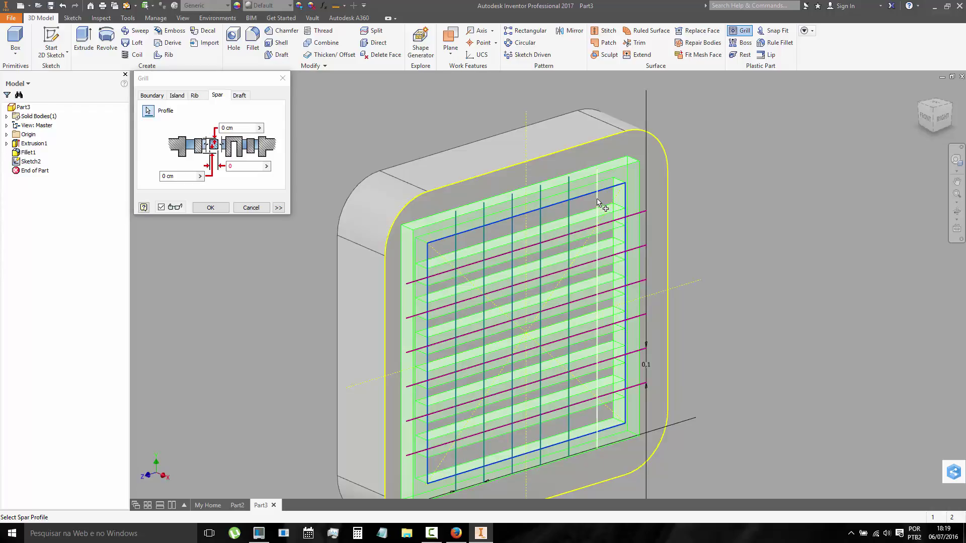
left_click(598, 203)
- Edit the spar dimension fields, setting the upper spar value to 0
key("Tab")
key("Tab")
key("Tab")
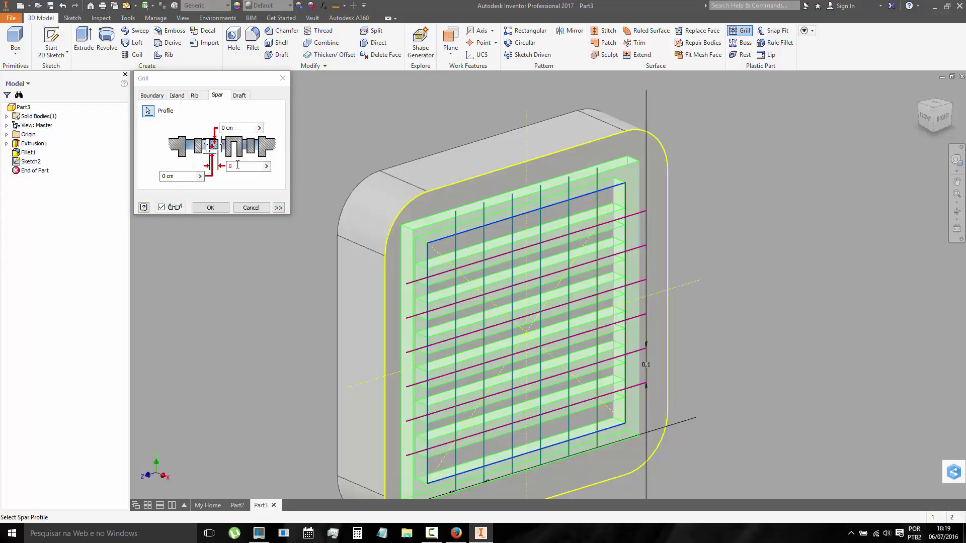
type(",5mm")
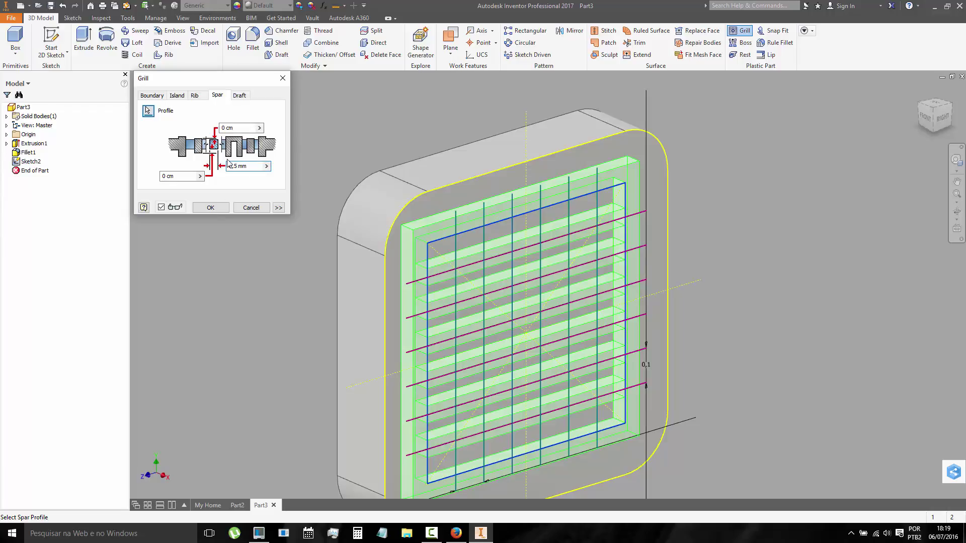
left_click(234, 128)
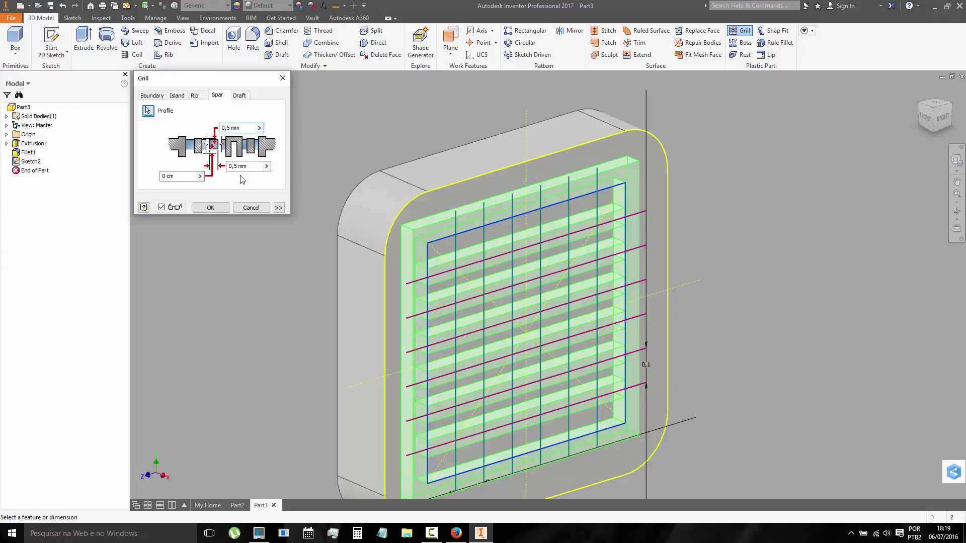
left_click(188, 178)
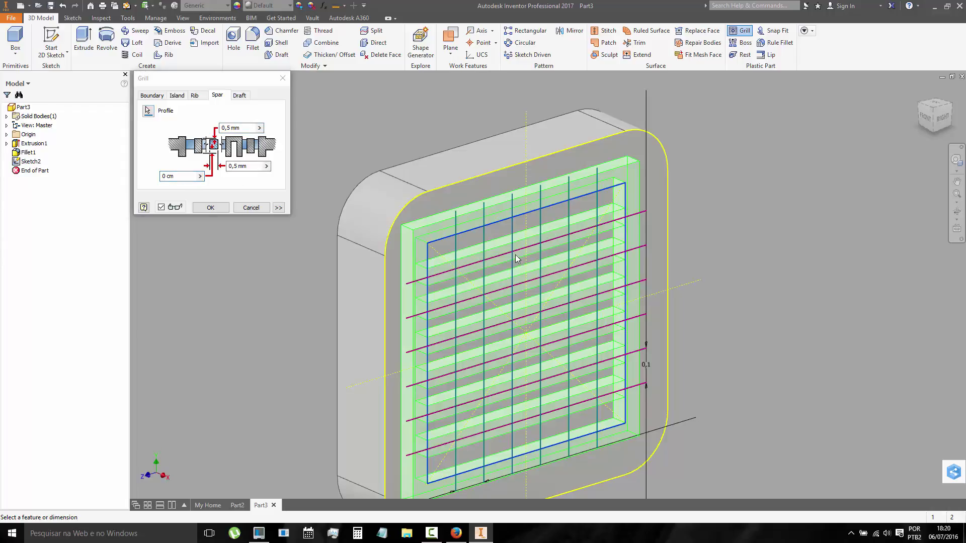
scroll(451, 284, "down", 2)
scroll(450, 287, "up", 3)
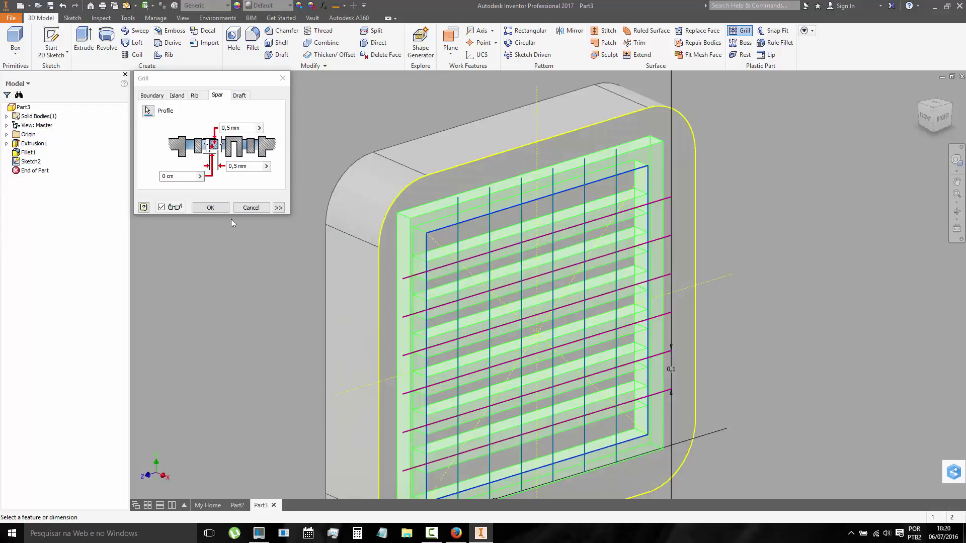
left_click(243, 130)
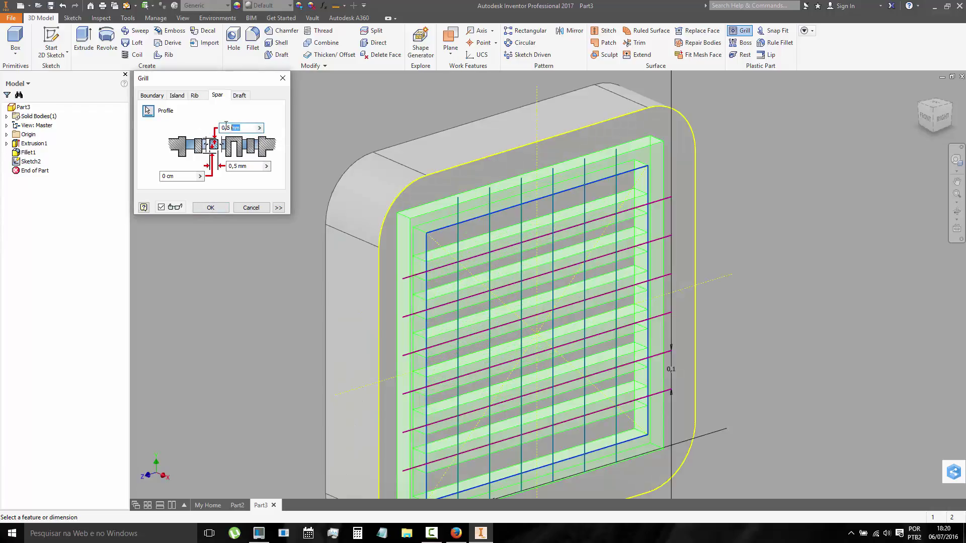
left_click_drag(226, 126, 222, 128)
type("0")
left_click(260, 168)
- Set the spar thickness to 0,5 mm from the recent values list
left_click(267, 166)
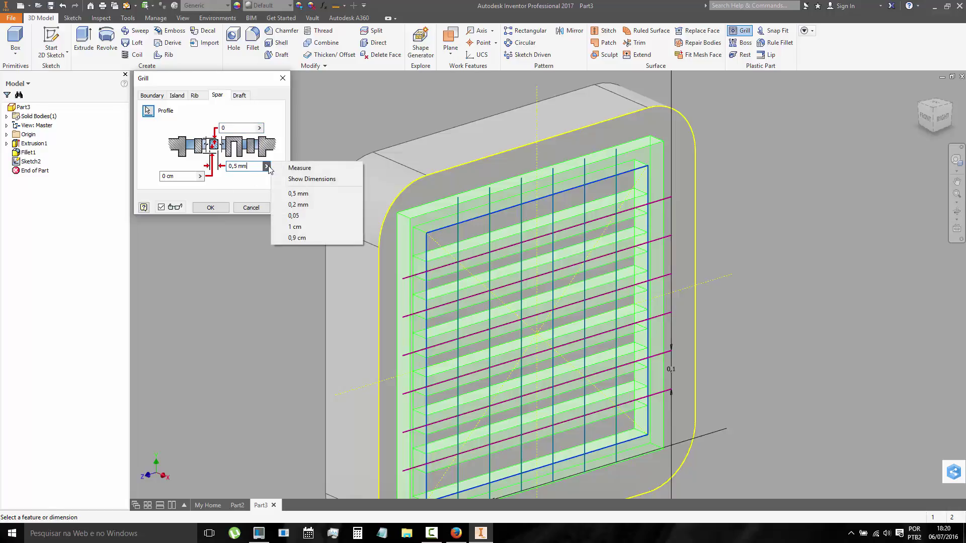
left_click(297, 195)
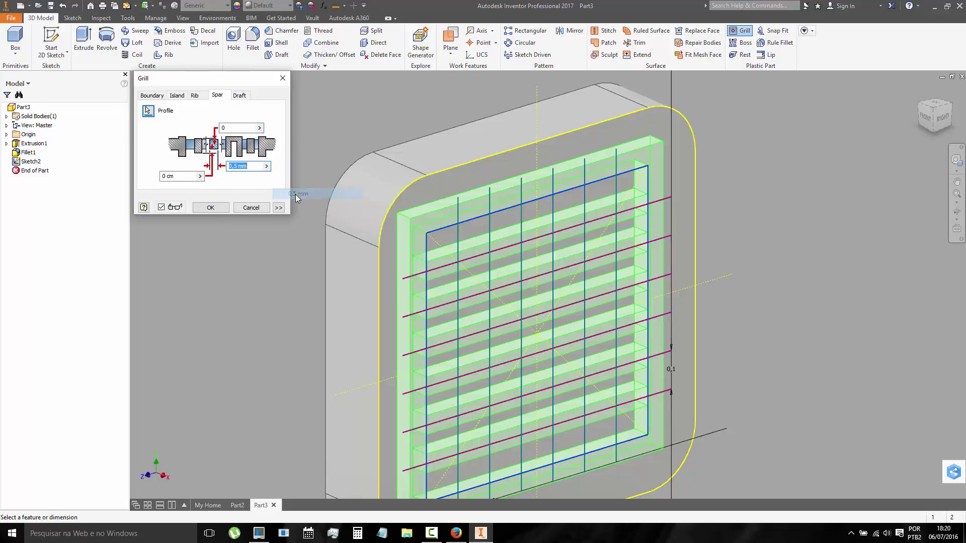
left_click(147, 111)
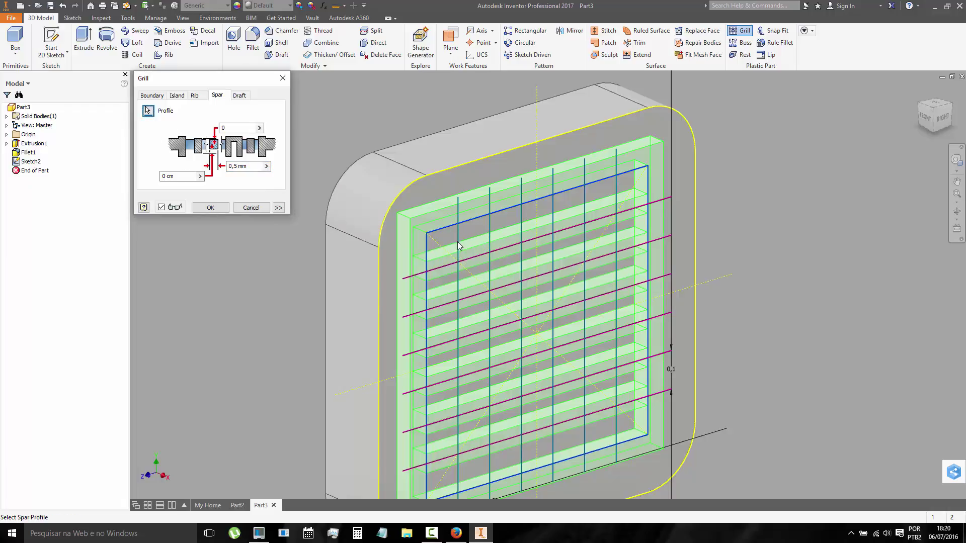
- Create the Grill1 feature and orbit the plate toward a frontal view
left_click(209, 207)
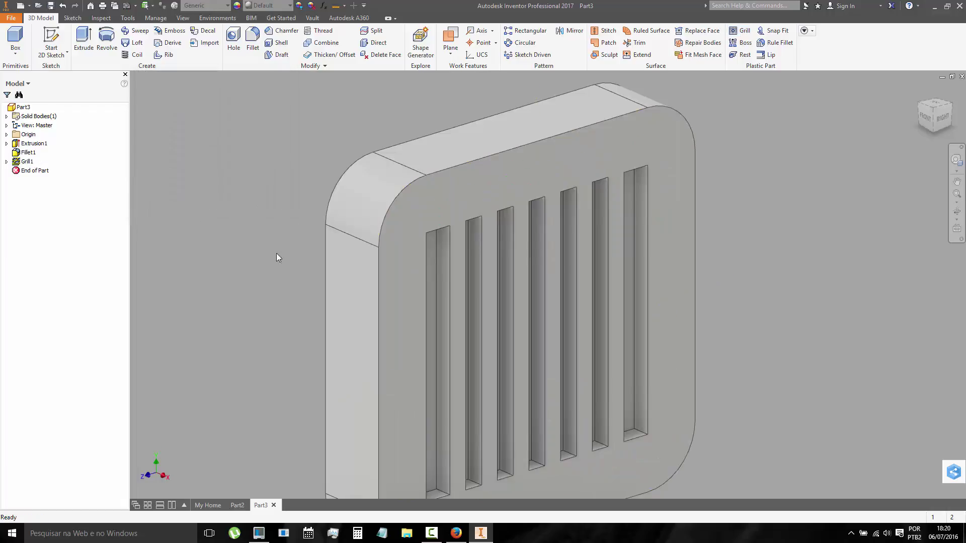
scroll(297, 254, "down", 3)
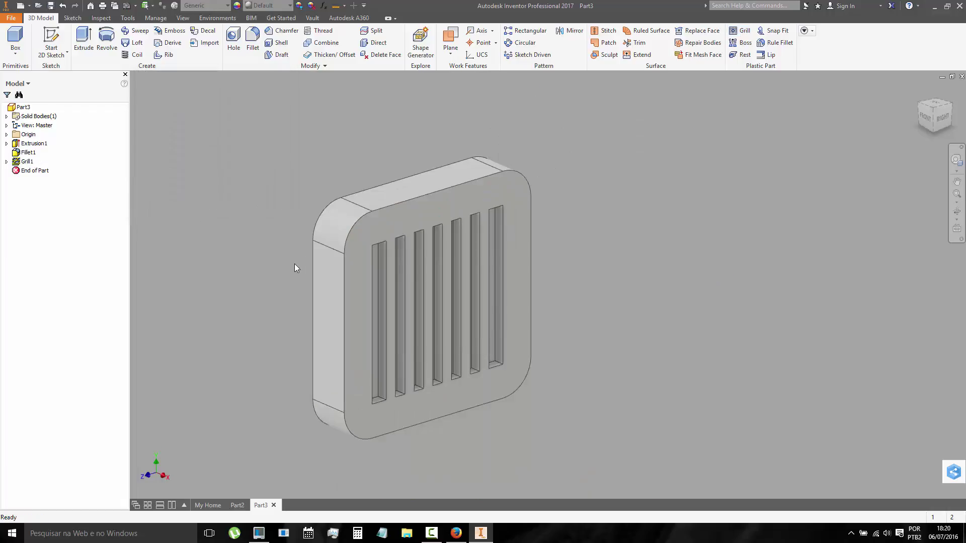
left_click(957, 216)
mouse_move(483, 280)
left_mouse_down()
mouse_move(383, 259)
mouse_move(401, 291)
mouse_move(451, 308)
mouse_move(483, 294)
mouse_move(461, 273)
mouse_move(410, 265)
mouse_move(409, 250)
mouse_move(459, 233)
mouse_move(443, 288)
mouse_move(472, 304)
mouse_move(479, 294)
mouse_move(423, 236)
mouse_move(348, 256)
mouse_move(366, 287)
mouse_move(427, 307)
mouse_move(479, 304)
mouse_move(462, 255)
mouse_move(489, 272)
mouse_move(368, 310)
mouse_move(367, 258)
mouse_move(428, 245)
mouse_move(423, 216)
mouse_move(457, 229)
mouse_move(453, 241)
mouse_move(373, 248)
mouse_move(369, 222)
mouse_move(440, 241)
mouse_move(436, 257)
mouse_move(427, 248)
left_mouse_up()
- Orbit and zoom around the vent slots, then return to the Home view
left_click_drag(416, 209, 409, 213)
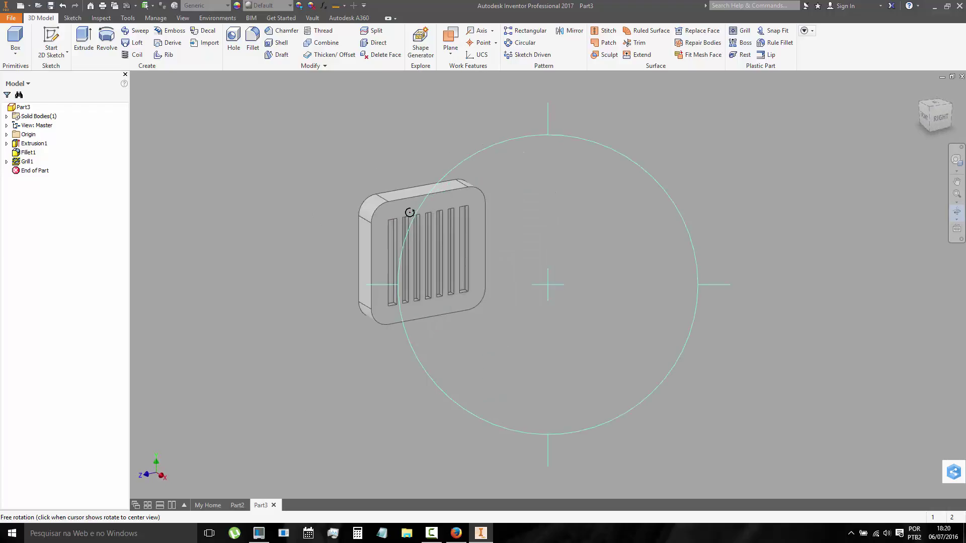
mouse_move(423, 247)
left_mouse_down()
mouse_move(442, 231)
mouse_move(458, 237)
mouse_move(421, 216)
mouse_move(565, 265)
left_mouse_up()
scroll(423, 241, "up", 5)
scroll(422, 241, "down", 3)
scroll(654, 276, "down", 3)
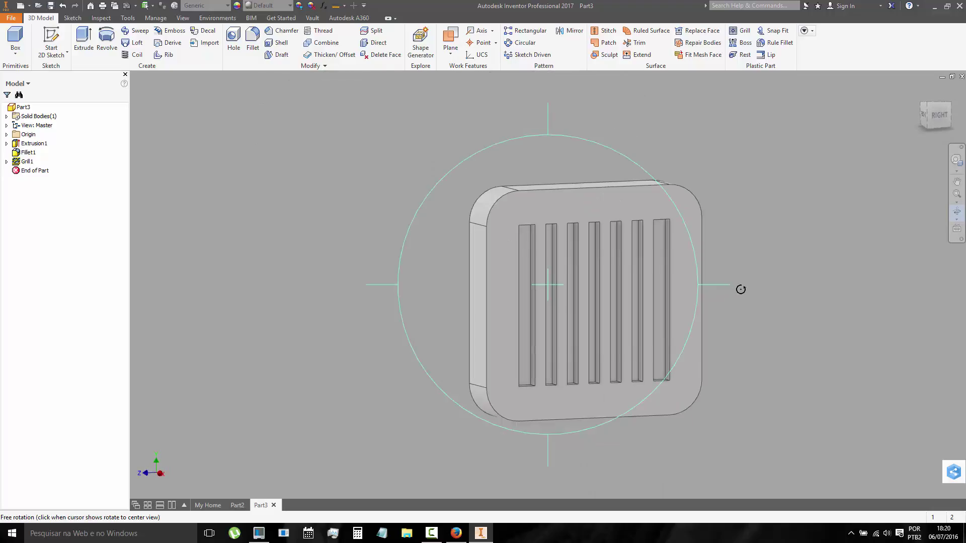
left_click(919, 91)
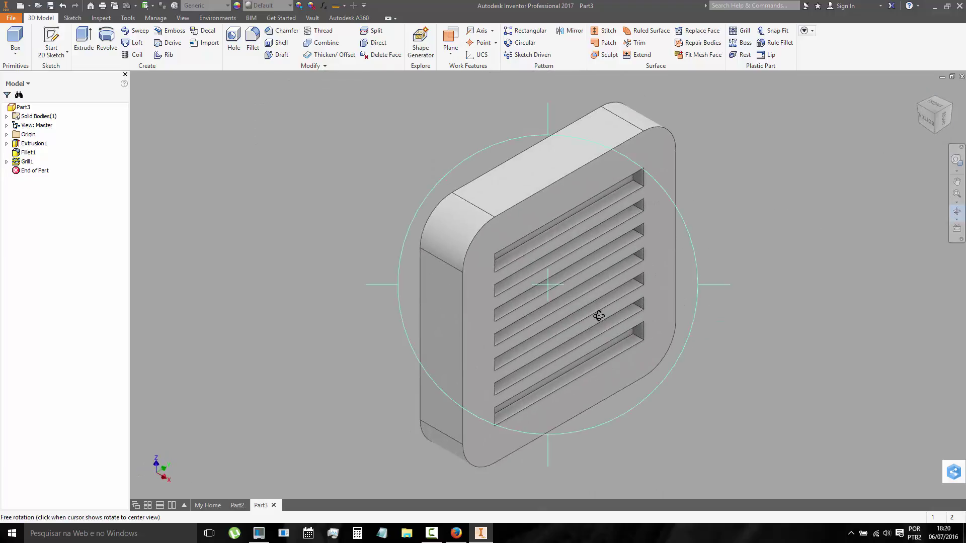